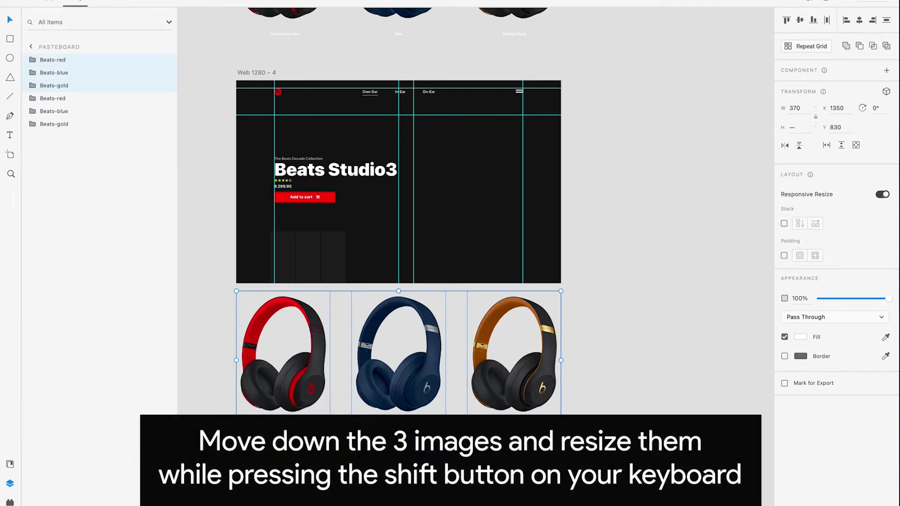
Scale the three lower headphone groups proportionally to about 75 px wide each and place them over the artboard's dark selector rectangles
{"action": "left_click_drag", "start_coordinate": [562, 430], "coordinate": [491, 383]}
{"action": "left_click_drag", "start_coordinate": [402, 366], "coordinate": [309, 263]}
{"action": "scroll", "coordinate": [308, 263], "scroll_direction": "up", "scroll_amount": 5}
{"action": "left_click_drag", "start_coordinate": [423, 309], "coordinate": [401, 291]}
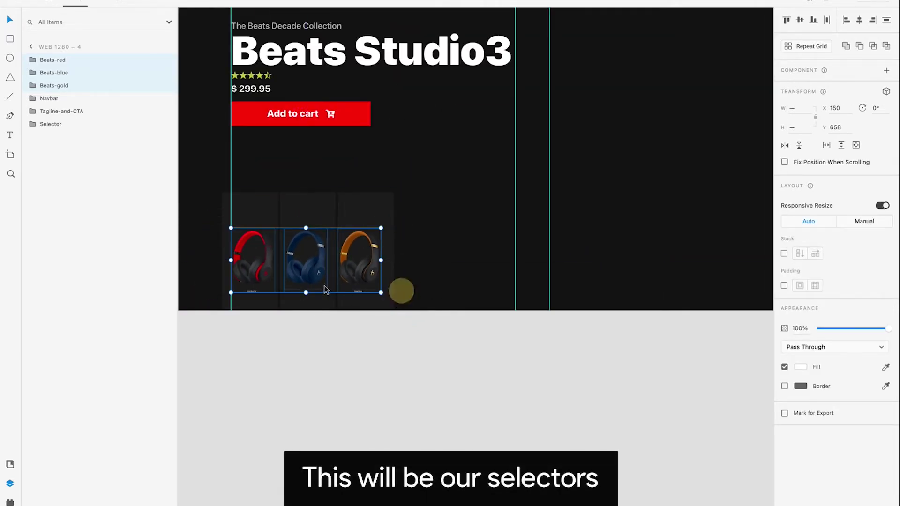
{"action": "scroll", "coordinate": [402, 290], "scroll_direction": "up", "scroll_amount": 5}
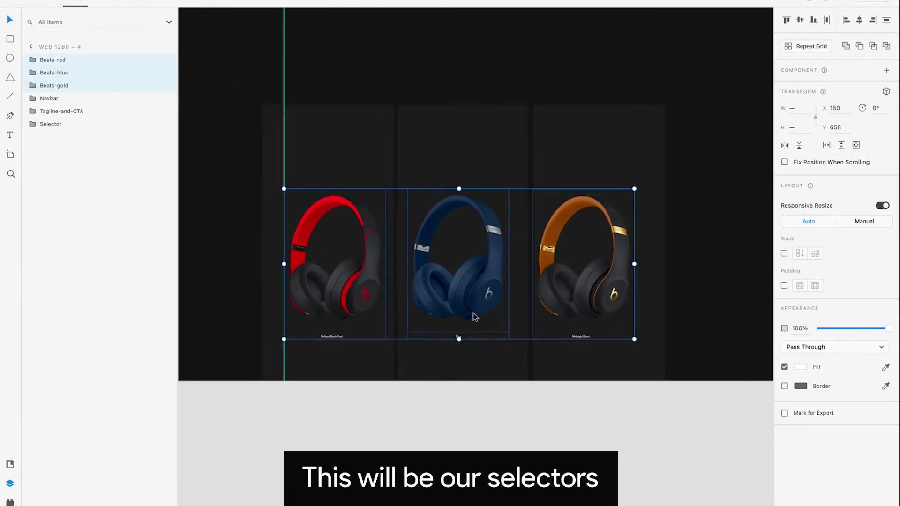
Position the small red, blue and gold headphones individually over their own selector rectangles at matching heights
{"action": "left_click", "coordinate": [398, 95]}
{"action": "left_click", "coordinate": [375, 249]}
{"action": "left_click_drag", "start_coordinate": [361, 277], "coordinate": [359, 257]}
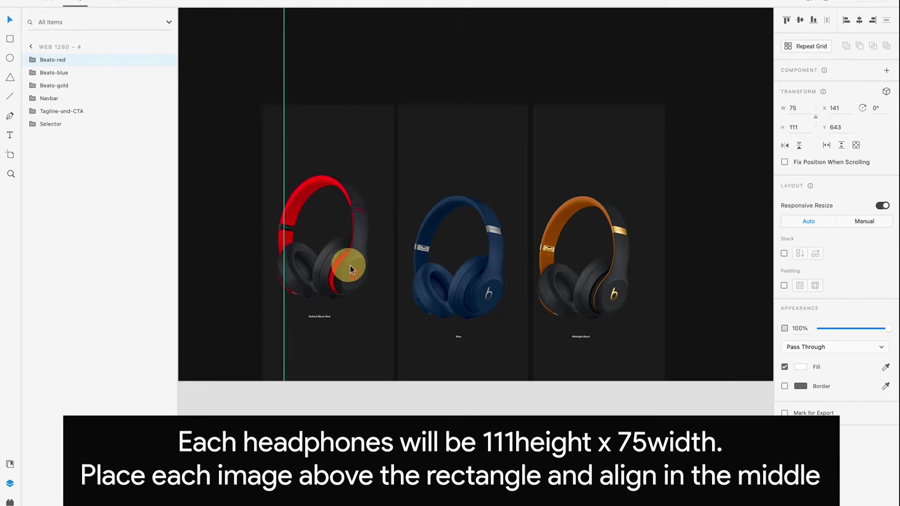
{"action": "left_click", "coordinate": [481, 274]}
{"action": "left_click_drag", "start_coordinate": [481, 274], "coordinate": [488, 271]}
{"action": "left_click_drag", "start_coordinate": [606, 281], "coordinate": [616, 263]}
Center the small gold headphones horizontally on Rectangle 3 of the Selector group
{"action": "left_click", "coordinate": [617, 141]}
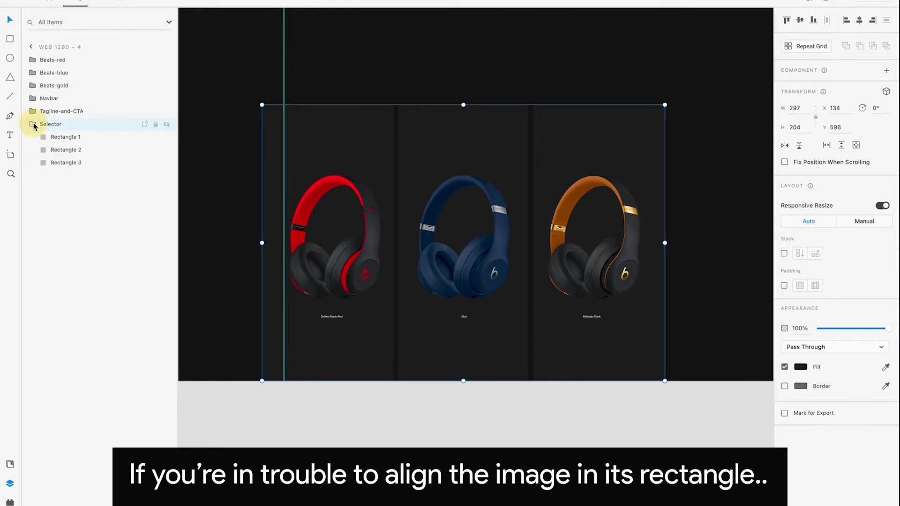
{"action": "left_click", "coordinate": [69, 165]}
{"action": "left_click_drag", "start_coordinate": [610, 274], "coordinate": [615, 274]}
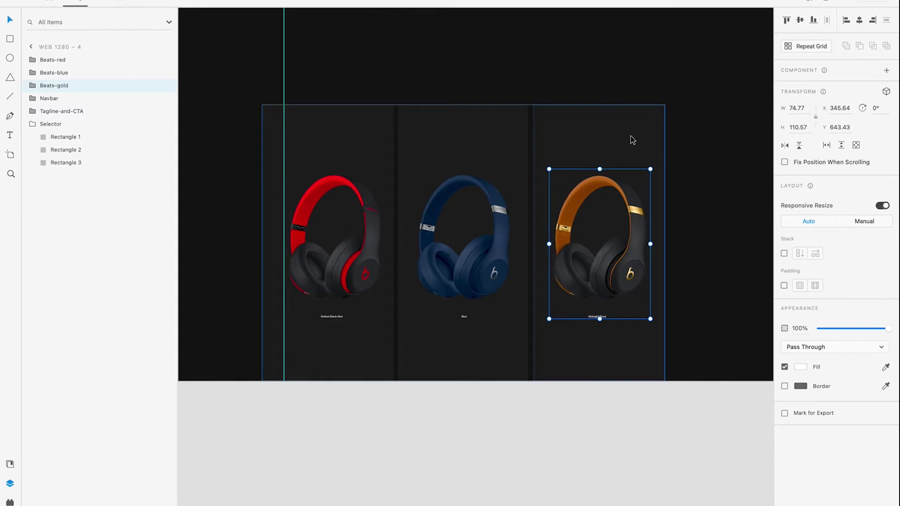
{"action": "left_click", "coordinate": [631, 139]}
{"action": "left_click", "coordinate": [629, 257], "text": "shift"}
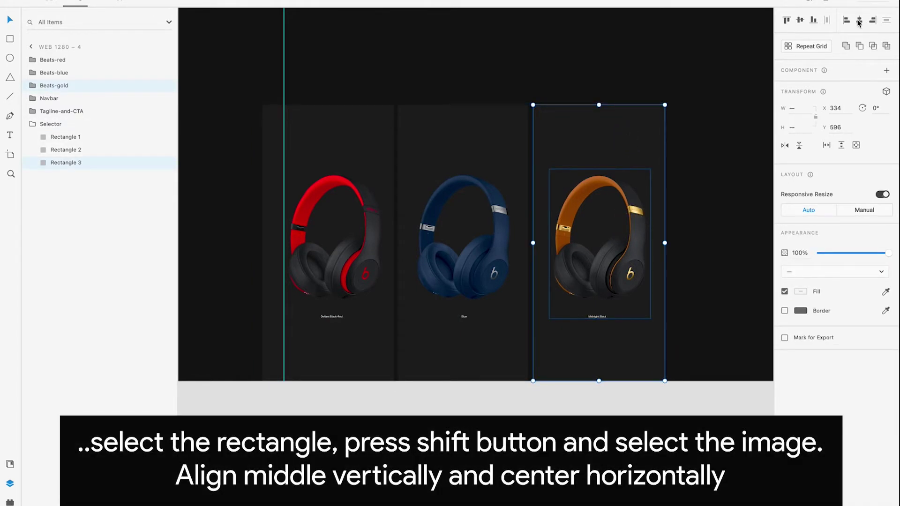
{"action": "left_click", "coordinate": [859, 20]}
Center the small blue headphones horizontally on Rectangle 2 of the Selector group
{"action": "left_click", "coordinate": [486, 276]}
{"action": "left_click", "coordinate": [479, 134], "text": "shift"}
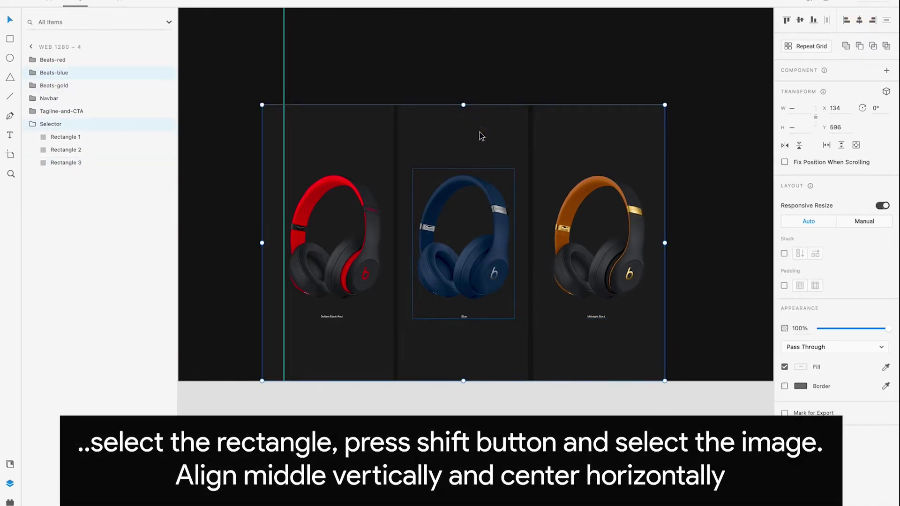
{"action": "double_click", "coordinate": [480, 132]}
{"action": "left_click", "coordinate": [491, 216], "text": "shift"}
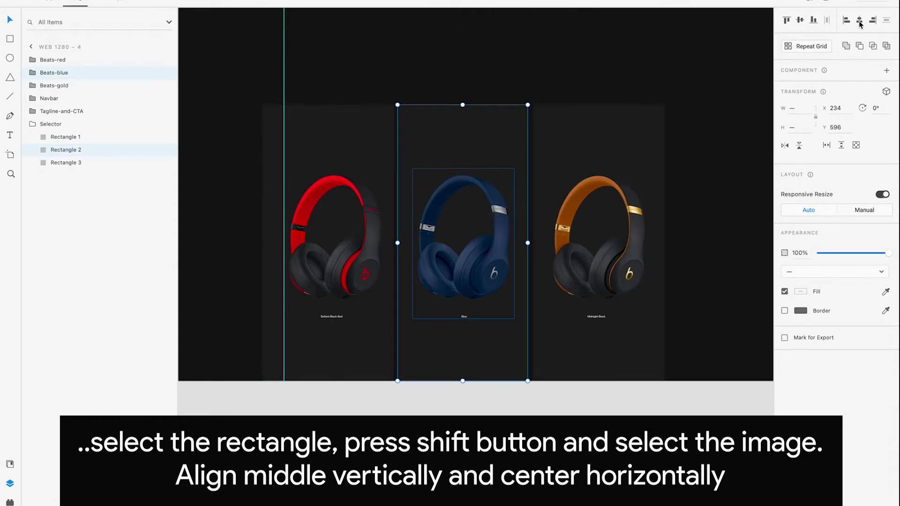
Center the small red headphones horizontally on Rectangle 1 of the Selector group
{"action": "left_click", "coordinate": [359, 150]}
{"action": "left_click", "coordinate": [359, 151], "text": "ctrl"}
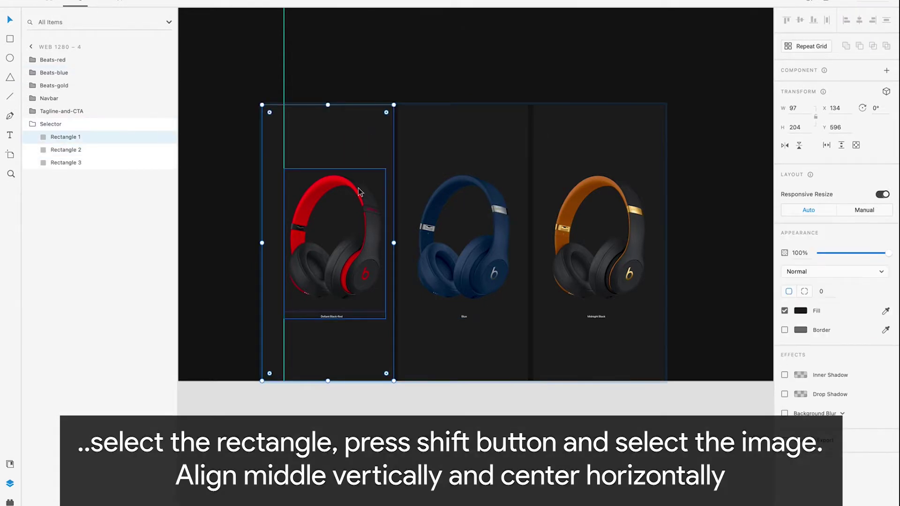
{"action": "left_click", "coordinate": [358, 194], "text": "shift"}
{"action": "left_click", "coordinate": [860, 22]}
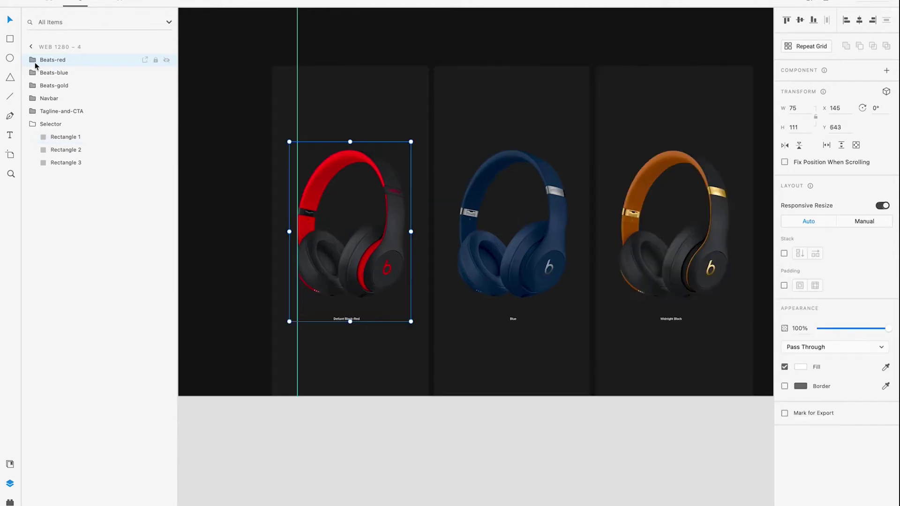
Set the font size of the Defiant Black-Red, Blue and Midnight Black labels under the small headphones to 8
{"action": "left_click", "coordinate": [32, 60]}
{"action": "left_click", "coordinate": [74, 86]}
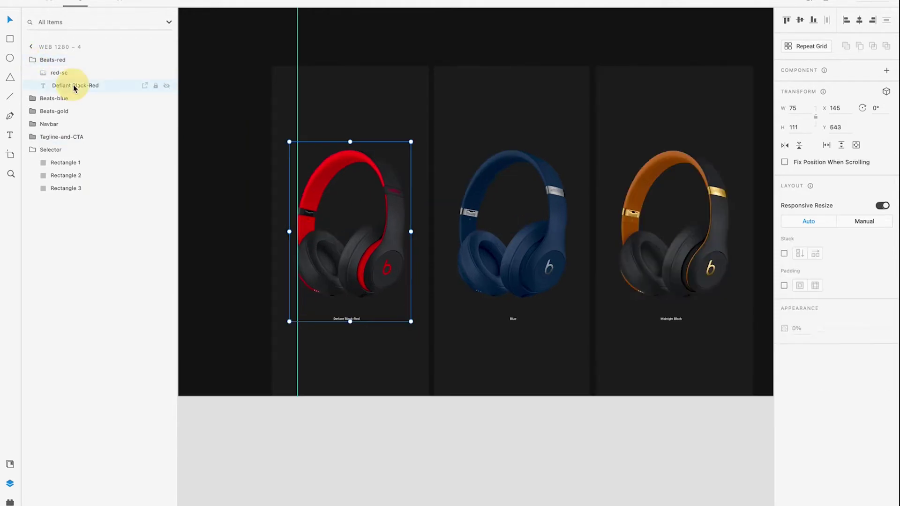
{"action": "left_click", "coordinate": [33, 98]}
{"action": "left_click", "coordinate": [33, 137]}
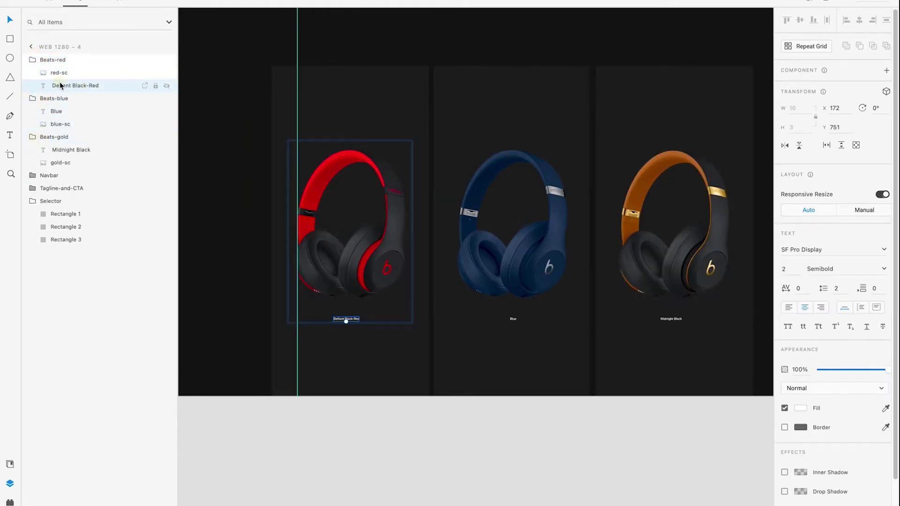
{"action": "left_click", "coordinate": [58, 112], "text": "shift"}
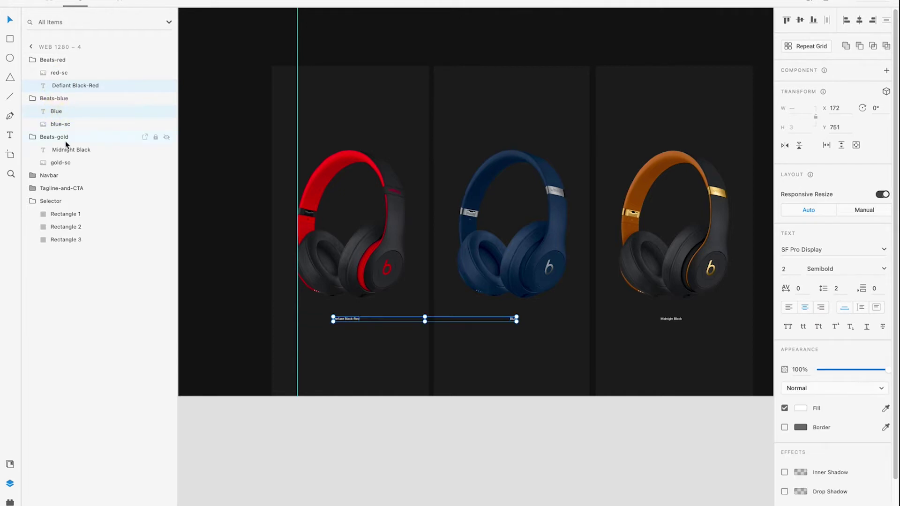
{"action": "left_click", "coordinate": [70, 150], "text": "shift"}
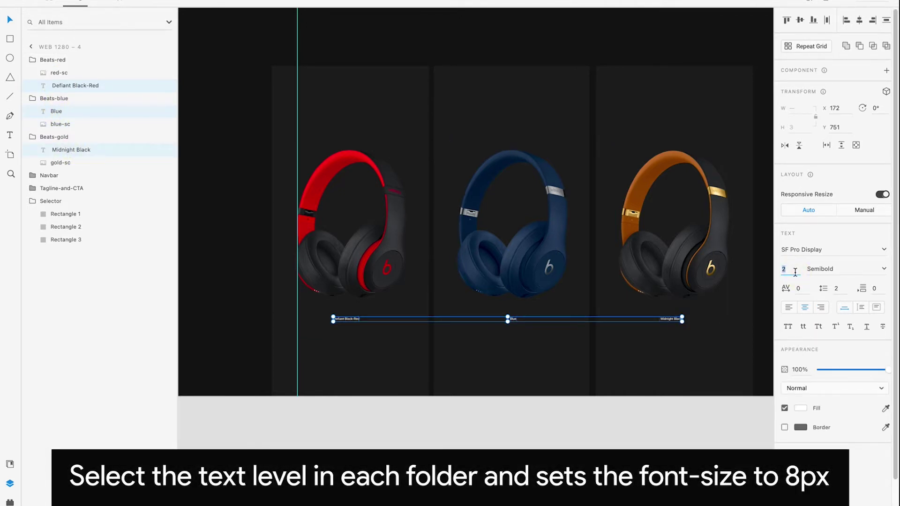
{"action": "type", "text": "12"}
{"action": "key", "text": "BackSpace"}
{"action": "key", "text": "BackSpace"}
{"action": "type", "text": "8"}
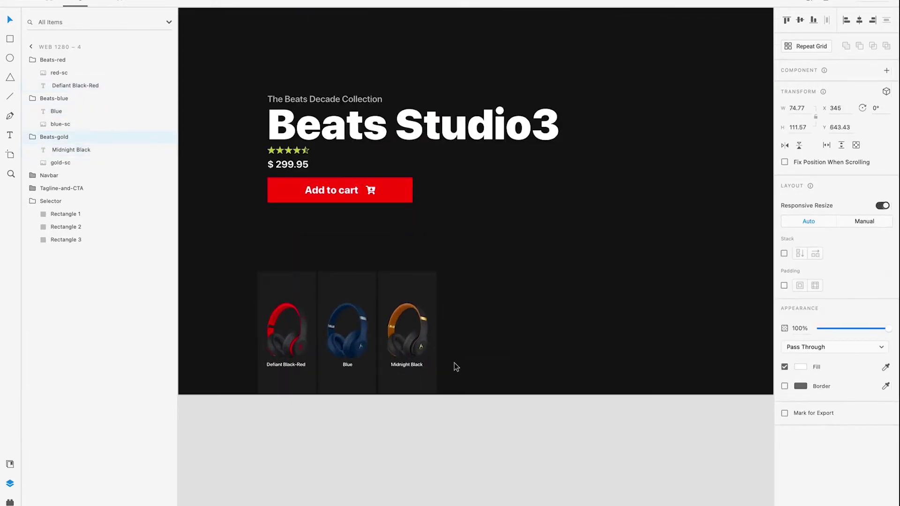
Collapse the Beats-red, Beats-blue, Beats-gold and Selector folders in the layer list
{"action": "left_click", "coordinate": [291, 290]}
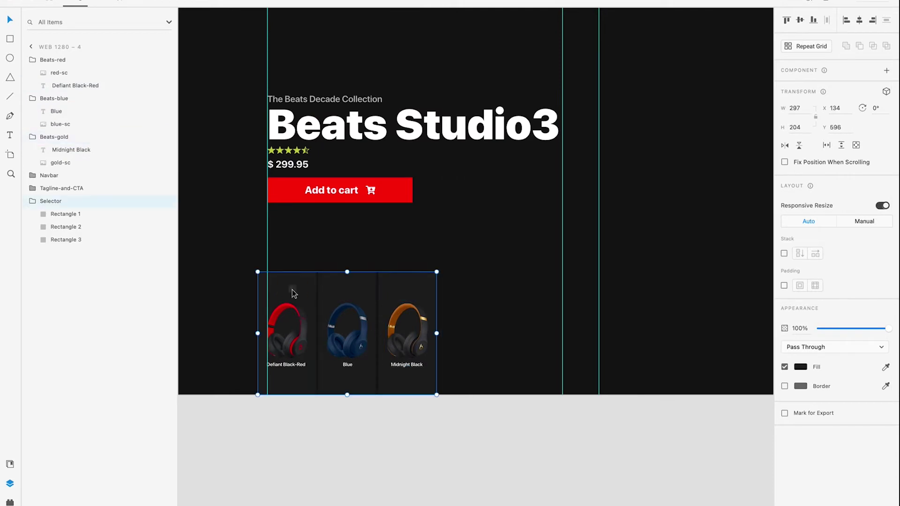
{"action": "left_click", "coordinate": [32, 59]}
{"action": "left_click", "coordinate": [32, 73]}
{"action": "left_click", "coordinate": [32, 86]}
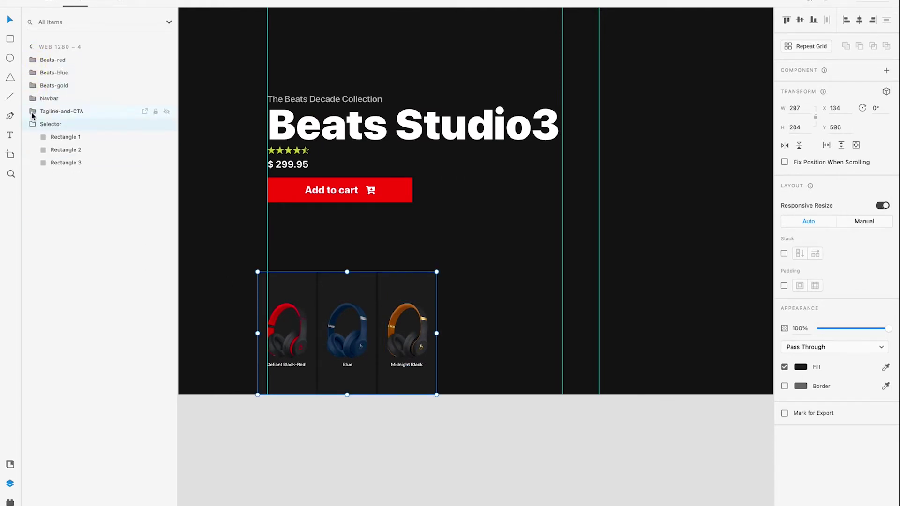
{"action": "scroll", "coordinate": [368, 241], "scroll_direction": "down", "scroll_amount": 5}
{"action": "left_click_drag", "start_coordinate": [464, 157], "coordinate": [444, 269]}
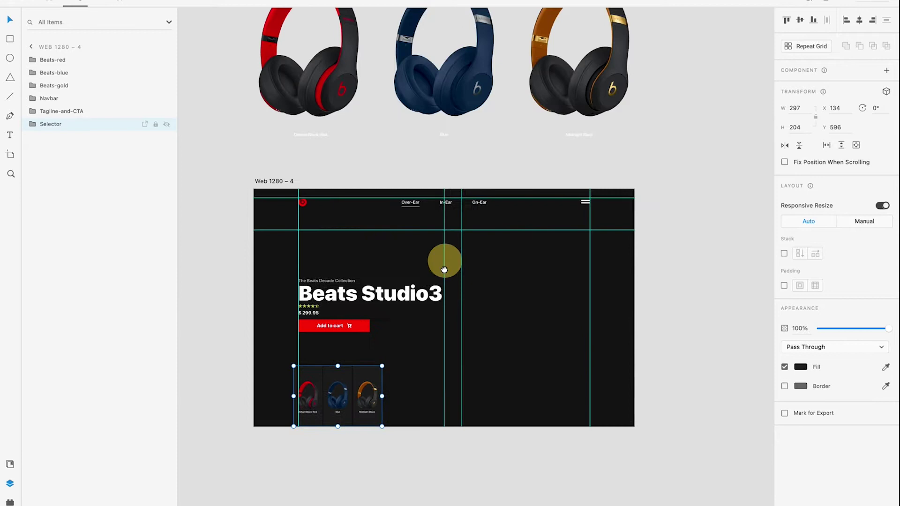
Spread the three large headphones above the artboard evenly apart to an overall width of about 3051 px
{"action": "left_click", "coordinate": [339, 52]}
{"action": "scroll", "coordinate": [356, 111], "scroll_direction": "up", "scroll_amount": 2}
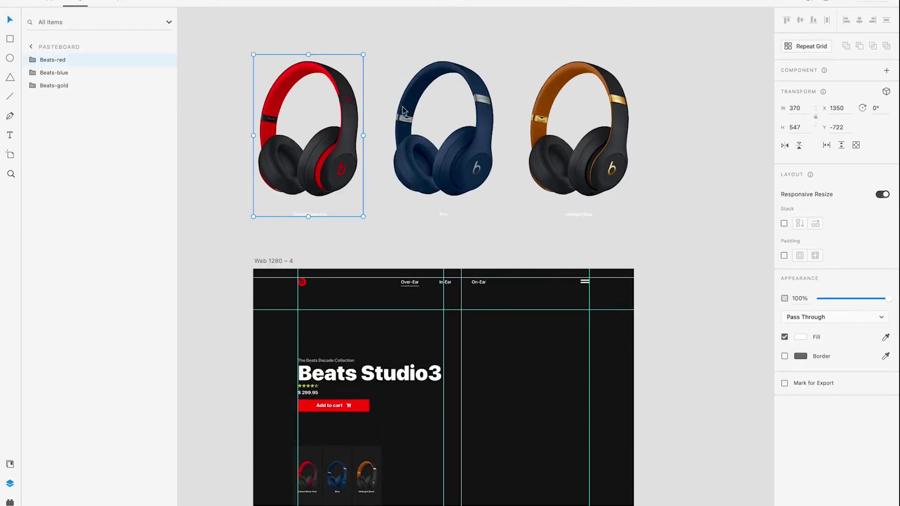
{"action": "scroll", "coordinate": [471, 148], "scroll_direction": "down", "scroll_amount": 2}
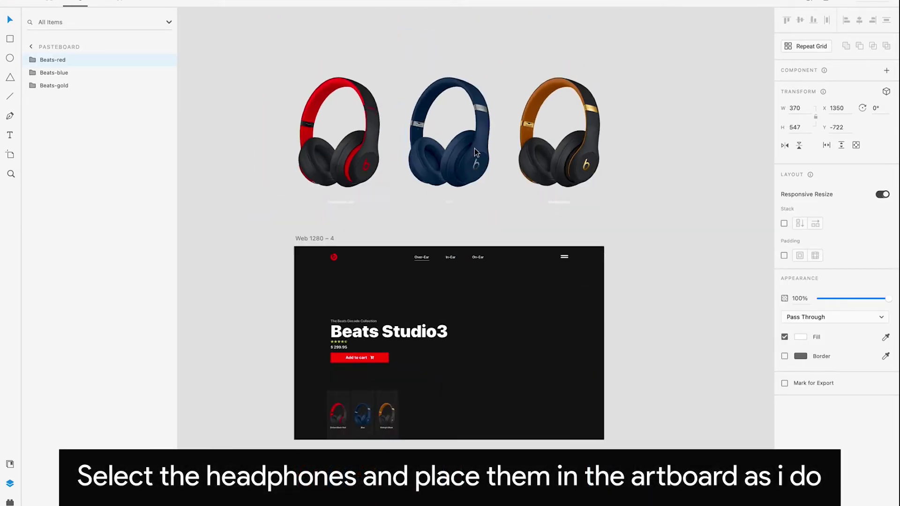
{"action": "left_click_drag", "start_coordinate": [641, 202], "coordinate": [266, 111]}
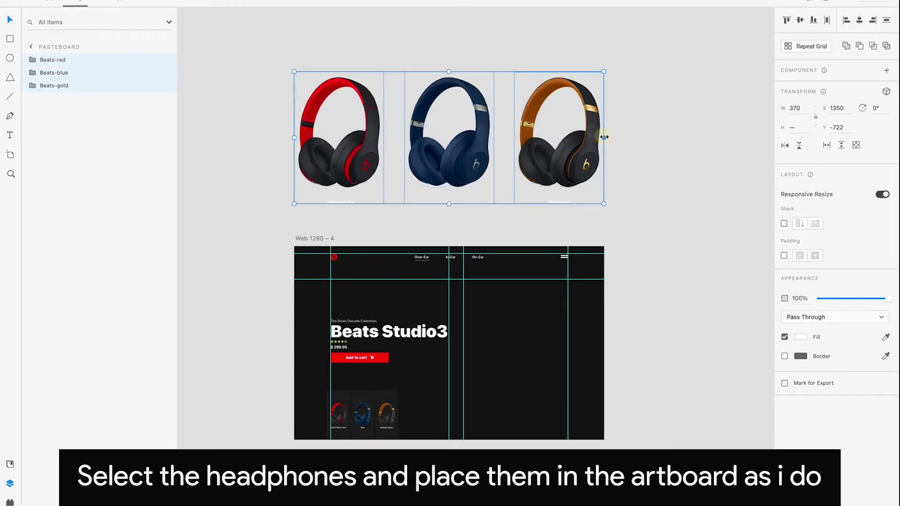
{"action": "left_click_drag", "start_coordinate": [604, 137], "coordinate": [760, 136]}
{"action": "scroll", "coordinate": [593, 206], "scroll_direction": "down", "scroll_amount": 5}
{"action": "scroll", "coordinate": [593, 206], "scroll_direction": "up", "scroll_amount": 1}
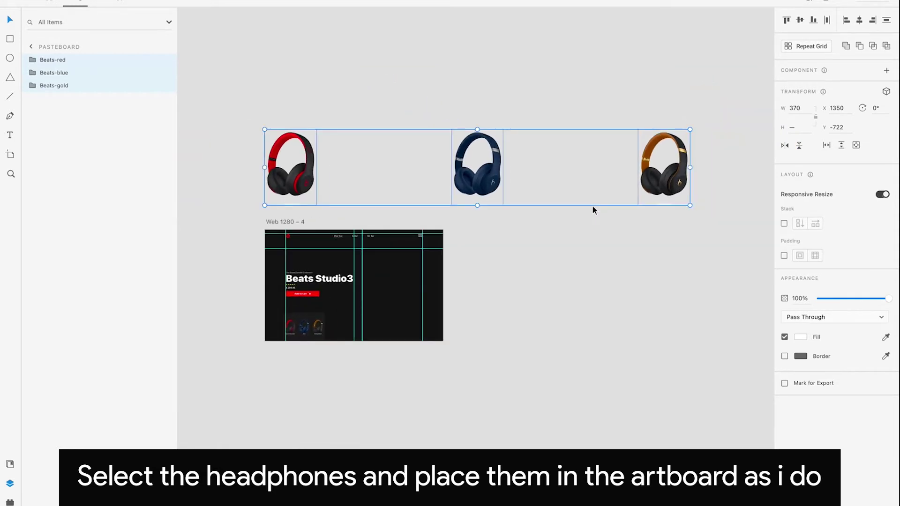
Move the three large headphones together so the red one sits in the artboard's empty right half, at about X 762, Y 138.5 within it
{"action": "left_click_drag", "start_coordinate": [478, 182], "coordinate": [584, 291]}
{"action": "scroll", "coordinate": [413, 300], "scroll_direction": "up", "scroll_amount": 5, "text": "ctrl"}
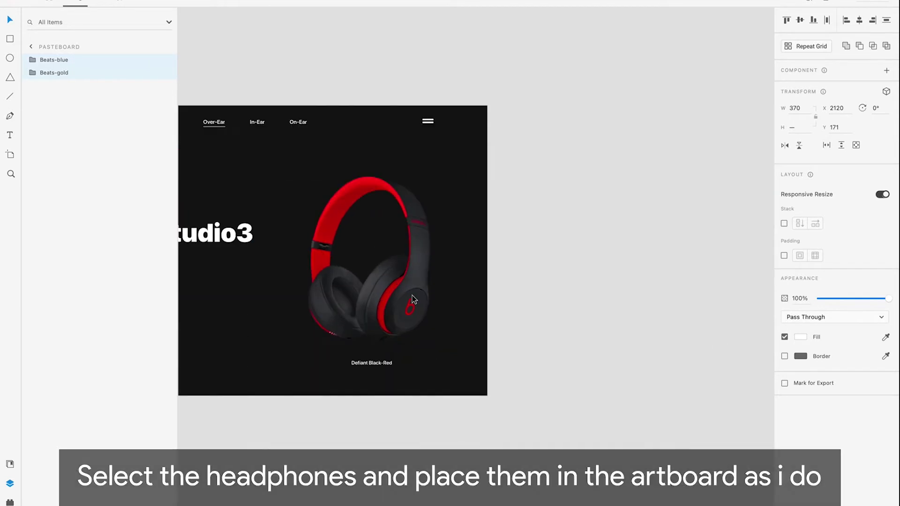
{"action": "mouse_move", "coordinate": [408, 294]}
{"action": "left_mouse_down"}
{"action": "mouse_move", "coordinate": [404, 281]}
{"action": "mouse_move", "coordinate": [402, 292]}
{"action": "left_mouse_up"}
{"action": "scroll", "coordinate": [405, 293], "scroll_direction": "down", "scroll_amount": 3}
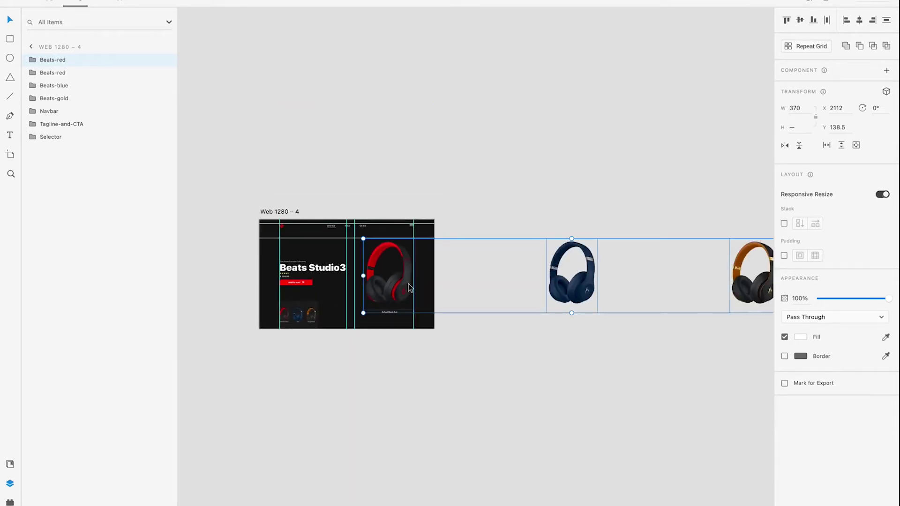
Group the large red, blue and gold headphones together
{"action": "left_click", "coordinate": [383, 277]}
{"action": "left_click", "coordinate": [573, 271], "text": "shift"}
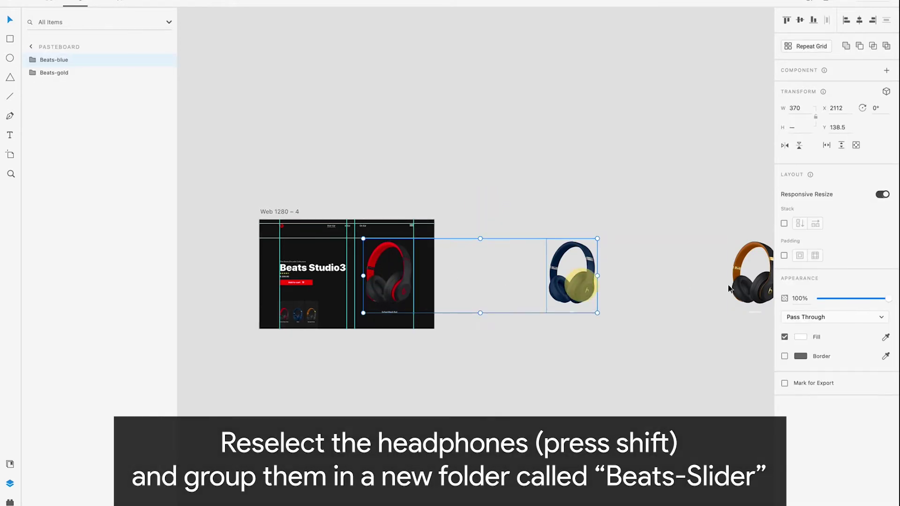
{"action": "left_click", "coordinate": [749, 288], "text": "shift"}
{"action": "right_click", "coordinate": [575, 267]}
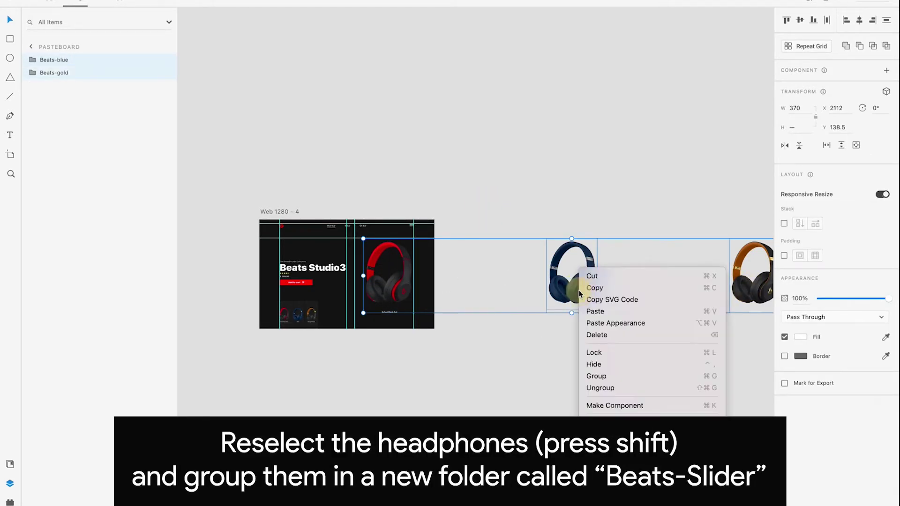
{"action": "left_click", "coordinate": [608, 376]}
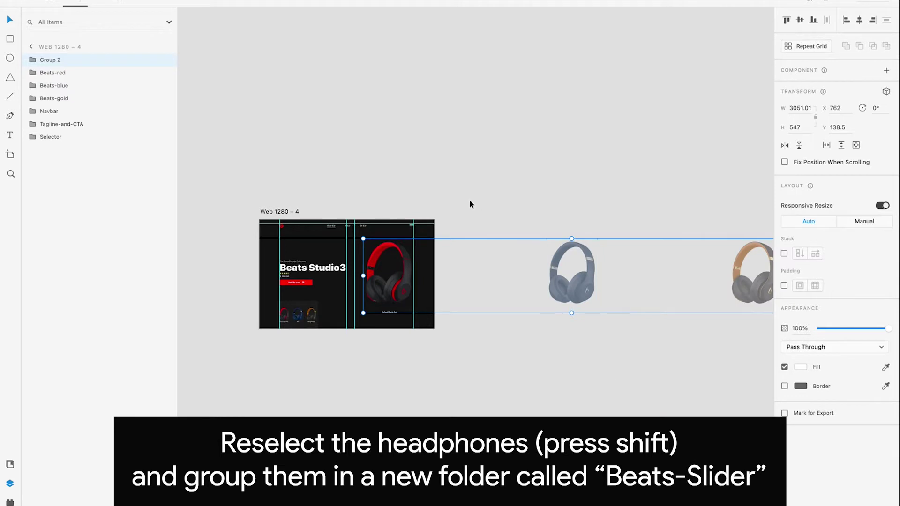
Rename the new headphone group Beats-Slider and reorder it directly below the Tagline-and-CTA folder
{"action": "double_click", "coordinate": [47, 61]}
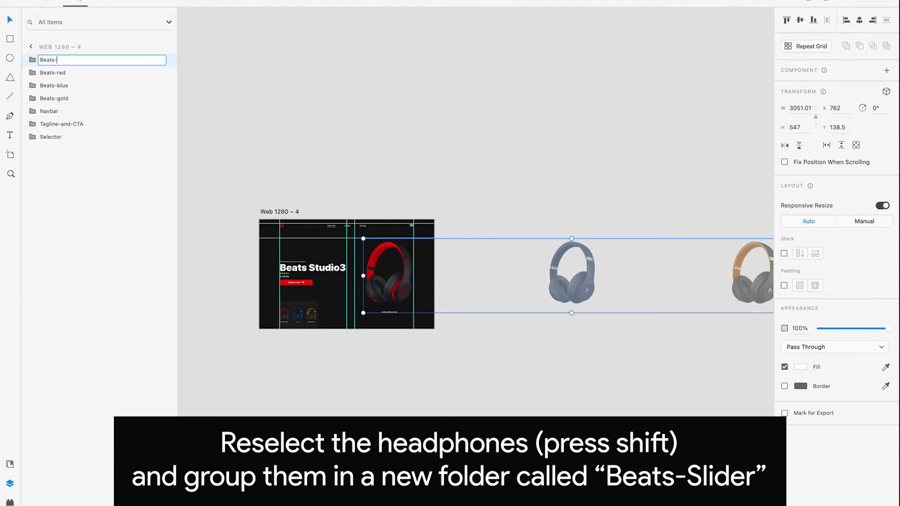
{"action": "type", "text": "Beats-SLider"}
{"action": "key", "text": "Return"}
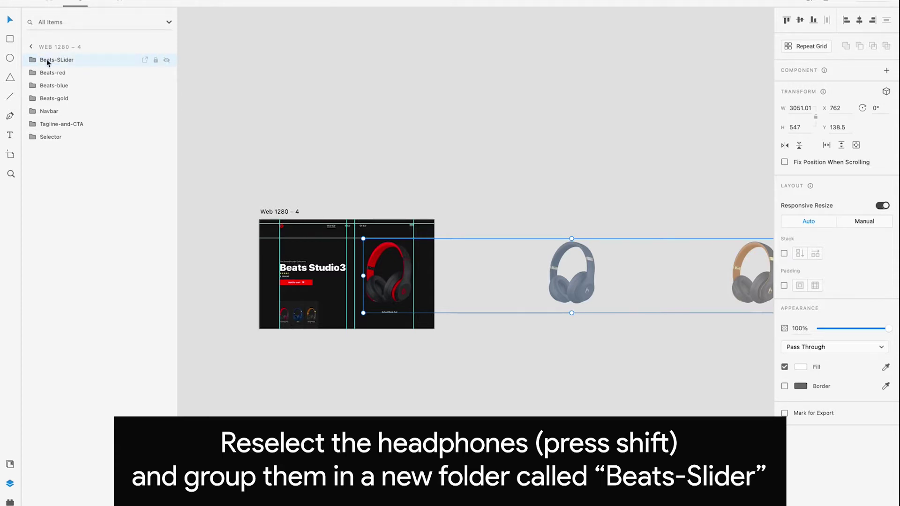
{"action": "double_click", "coordinate": [63, 61]}
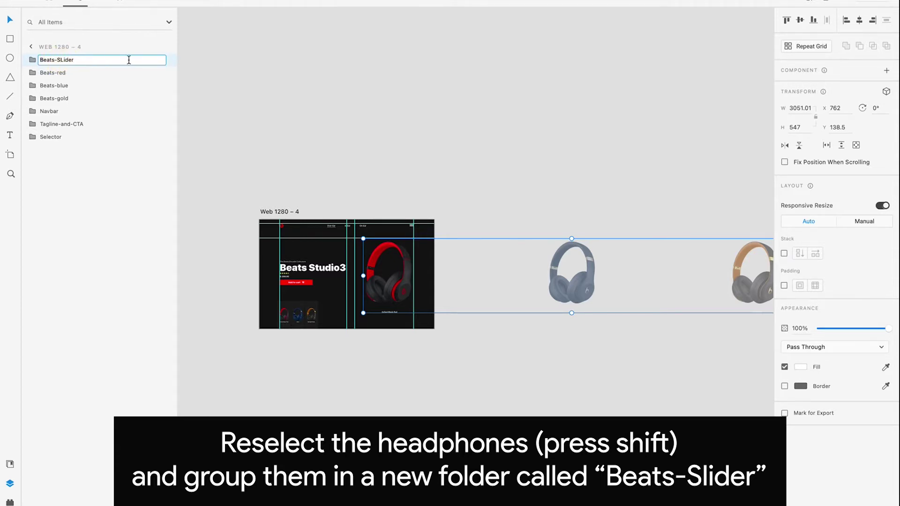
{"action": "key", "text": "Return"}
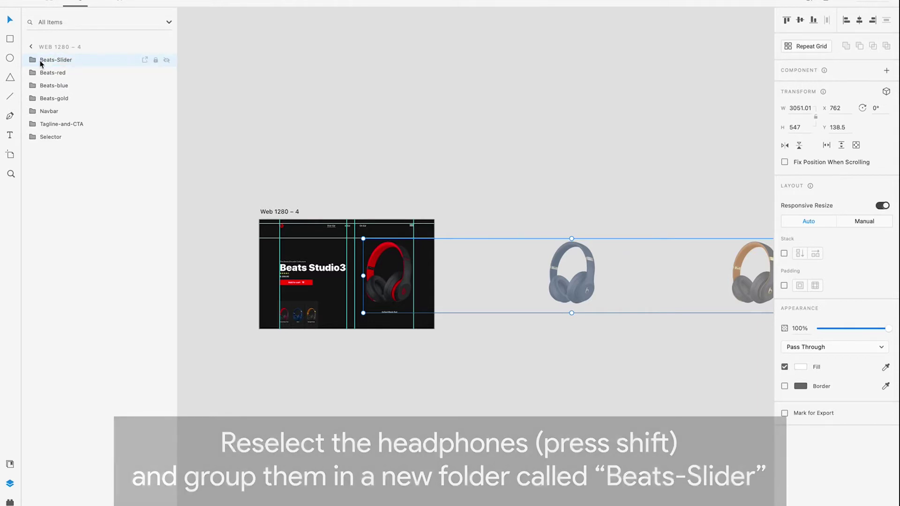
{"action": "left_click_drag", "start_coordinate": [58, 61], "coordinate": [60, 121]}
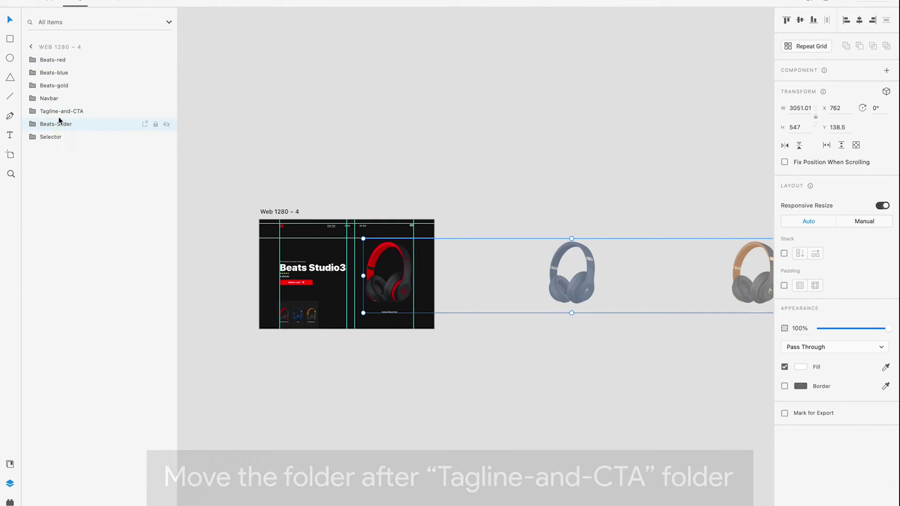
Reorder the small Beats-red, Beats-blue and Beats-gold folders to sit directly above the Selector folder
{"action": "left_click", "coordinate": [61, 60]}
{"action": "left_click", "coordinate": [65, 90], "text": "shift"}
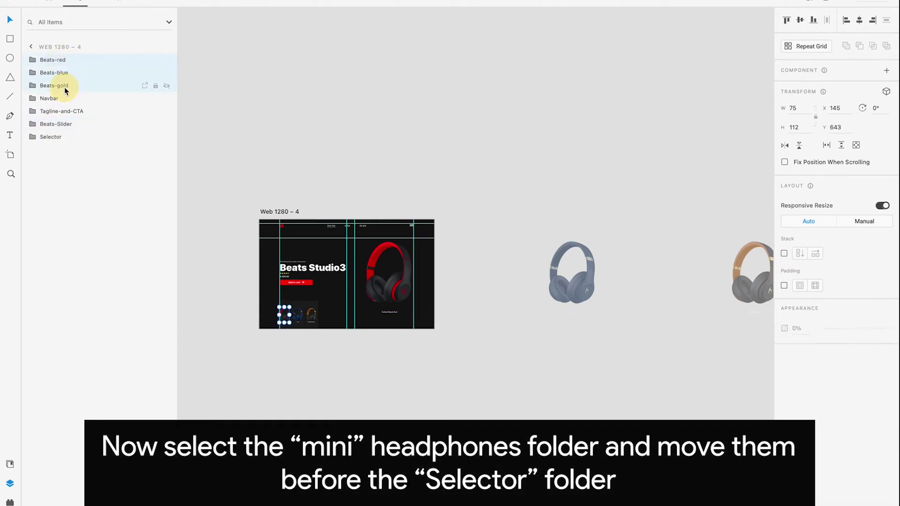
{"action": "scroll", "coordinate": [291, 314], "scroll_direction": "up", "scroll_amount": 5}
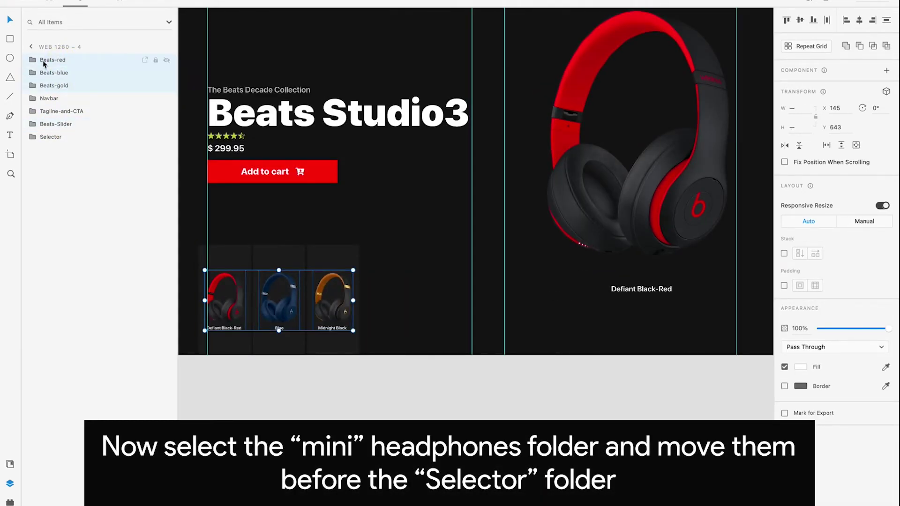
{"action": "left_click_drag", "start_coordinate": [68, 93], "coordinate": [68, 132]}
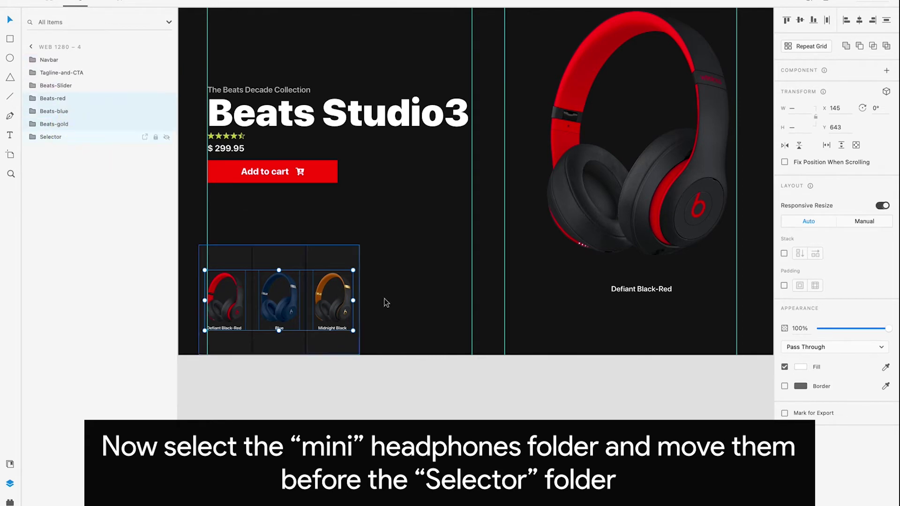
Place a horizontal guide along the top edge of the selector rectangles, 204 px above the artboard's bottom edge
{"action": "left_click", "coordinate": [377, 400]}
{"action": "scroll", "coordinate": [321, 351], "scroll_direction": "down", "scroll_amount": 5}
{"action": "scroll", "coordinate": [316, 348], "scroll_direction": "up", "scroll_amount": 4}
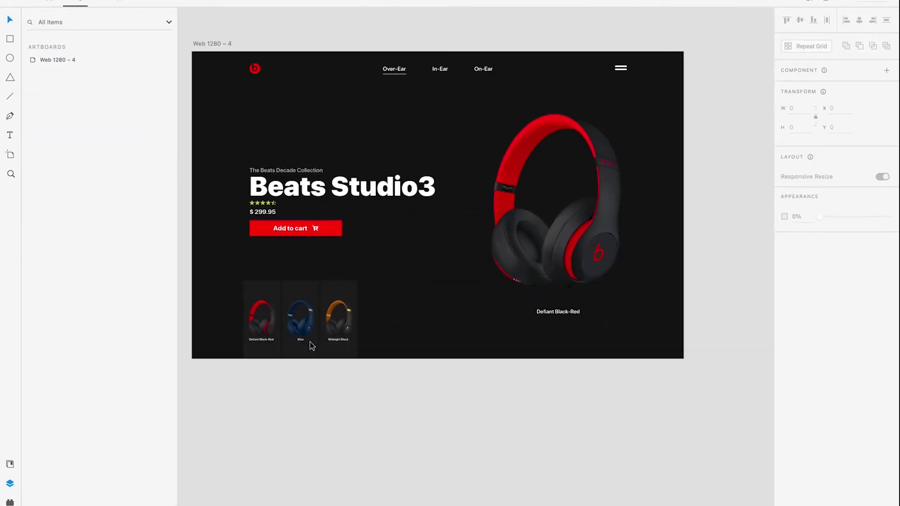
{"action": "key", "text": "super+semicolon"}
{"action": "left_click_drag", "start_coordinate": [329, 256], "coordinate": [400, 273]}
{"action": "left_click_drag", "start_coordinate": [354, 66], "coordinate": [368, 297]}
{"action": "scroll", "coordinate": [368, 300], "scroll_direction": "up", "scroll_amount": 10}
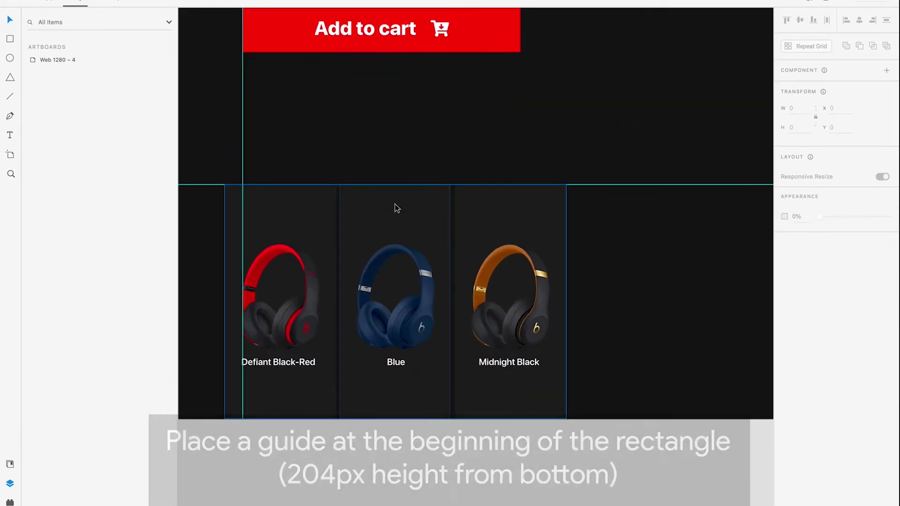
Reduce the height of Rectangle 2 and Rectangle 3 in the Selector folder to 0, collapsing them onto the artboard's bottom edge at Y 800
{"action": "left_click", "coordinate": [395, 204]}
{"action": "left_click", "coordinate": [35, 136]}
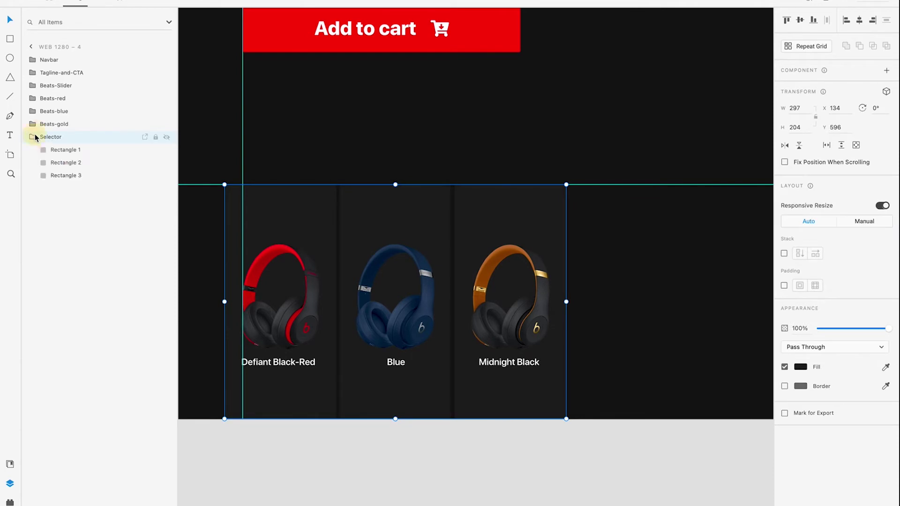
{"action": "left_click", "coordinate": [65, 162]}
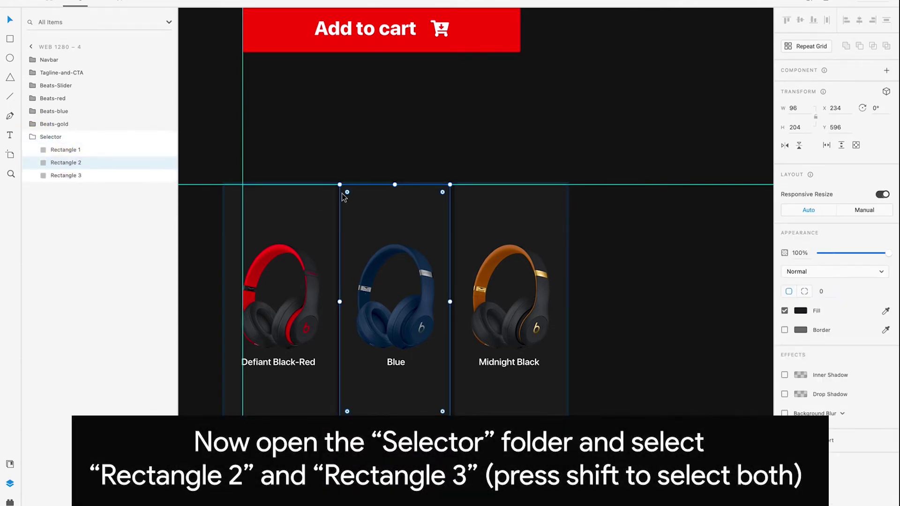
{"action": "left_click", "coordinate": [64, 177], "text": "shift"}
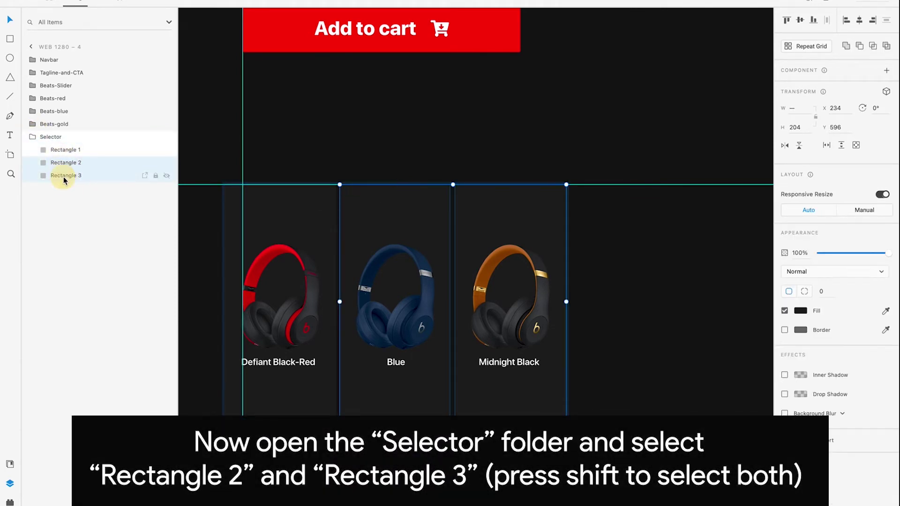
{"action": "left_click_drag", "start_coordinate": [453, 184], "coordinate": [458, 418]}
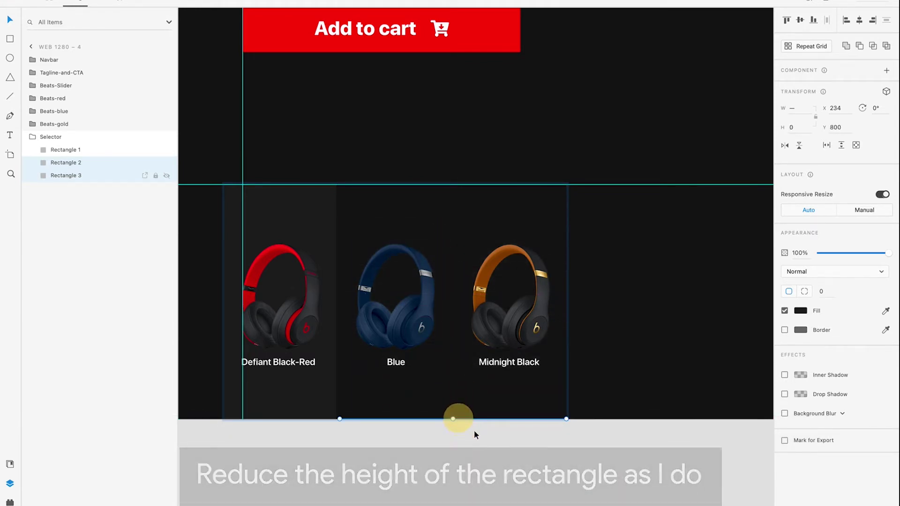
{"action": "left_click", "coordinate": [481, 440]}
Rename the Web 1280 – 4 artboard as Beats-Red
{"action": "key", "text": "ctrl+0"}
{"action": "left_click_drag", "start_coordinate": [523, 437], "coordinate": [443, 328]}
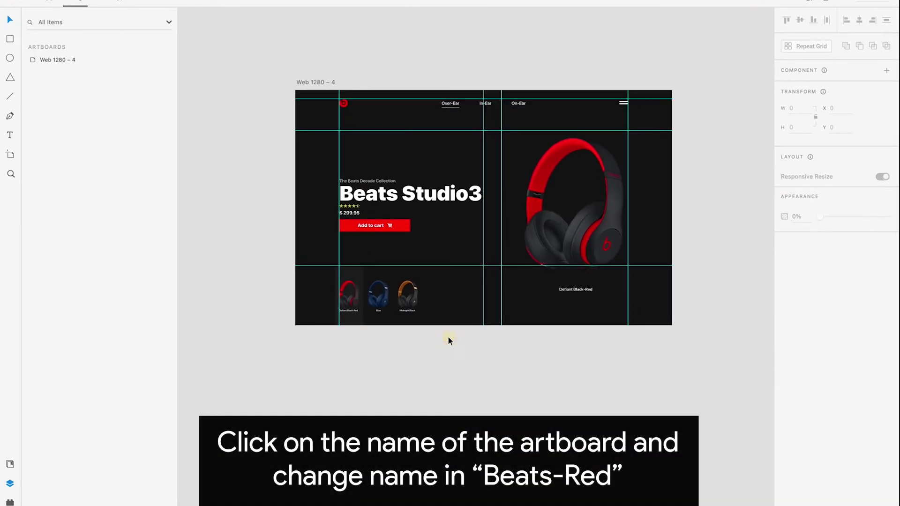
{"action": "scroll", "coordinate": [316, 89], "scroll_direction": "right", "scroll_amount": 5}
{"action": "left_click", "coordinate": [262, 75]}
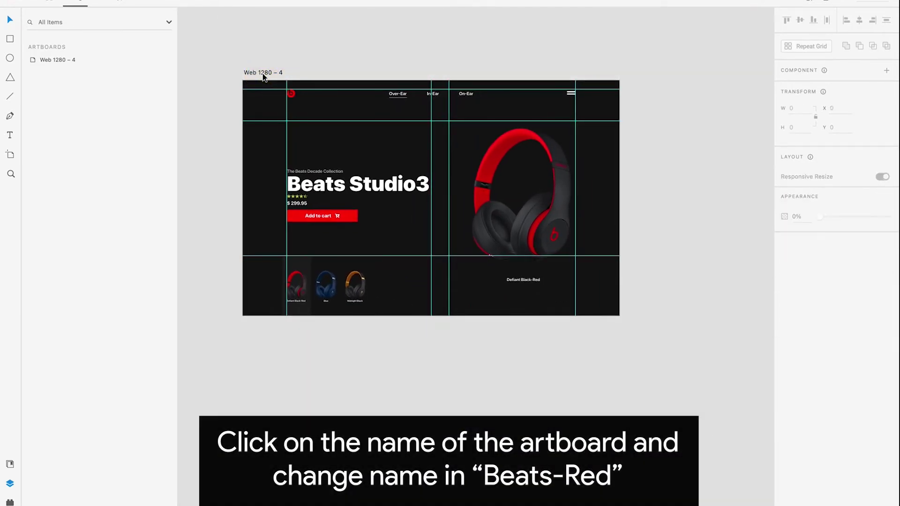
{"action": "right_click", "coordinate": [262, 73]}
{"action": "double_click", "coordinate": [252, 72]}
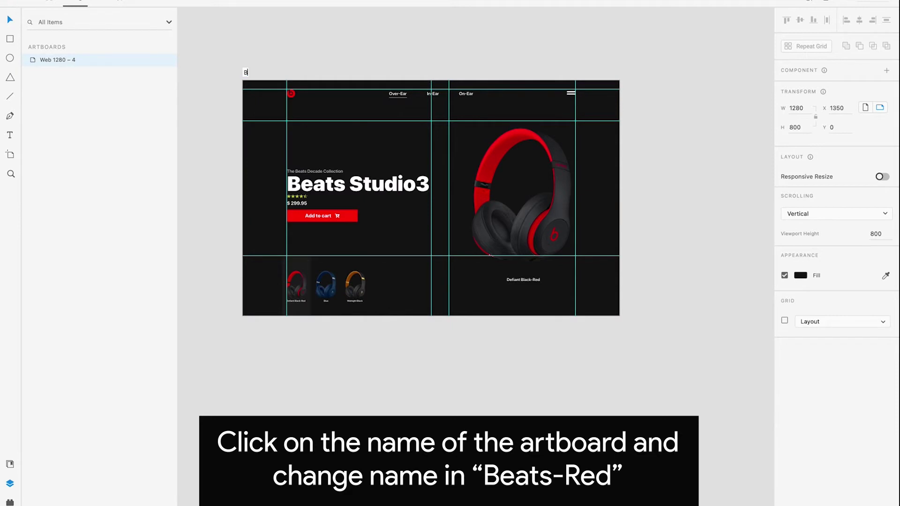
{"action": "type", "text": "Beats-Red"}
{"action": "key", "text": "Return"}
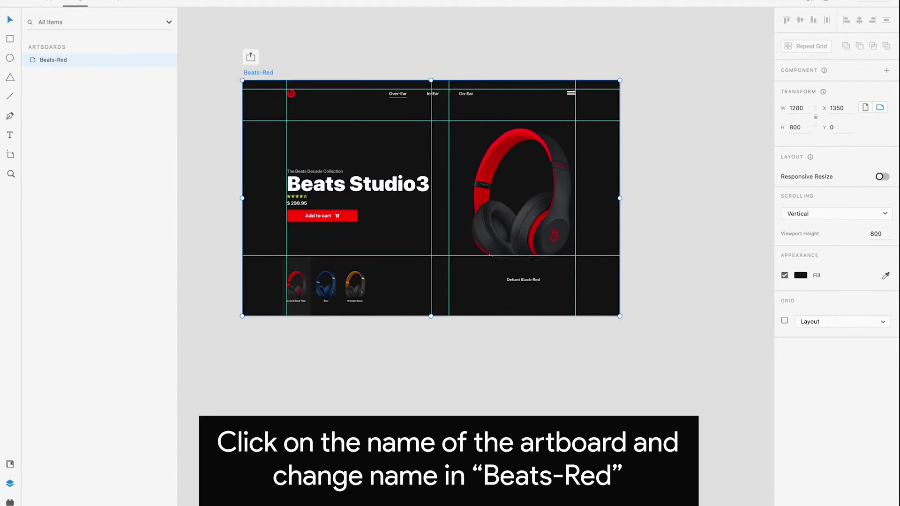
Duplicate the Beats-Red artboard and place the copy directly below the original at X 1350, Y 972
{"action": "right_click", "coordinate": [262, 73]}
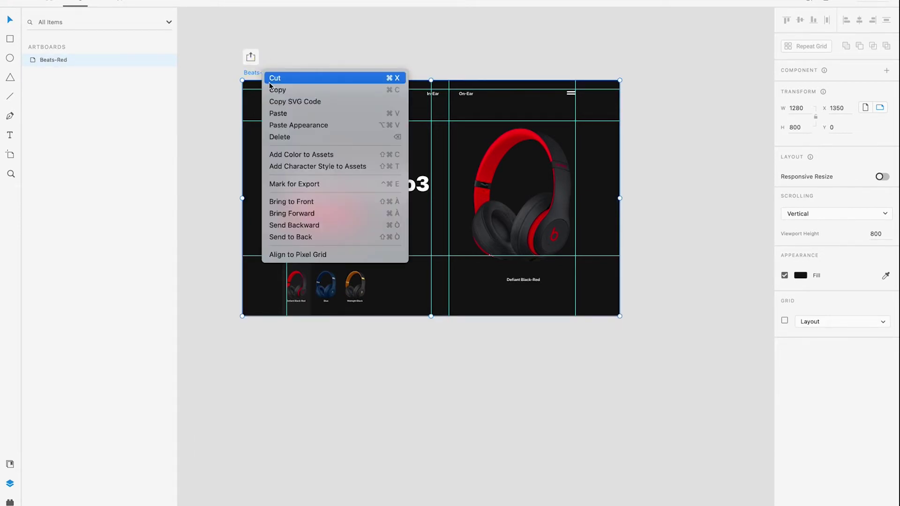
{"action": "left_click", "coordinate": [272, 90]}
{"action": "scroll", "coordinate": [398, 255], "scroll_direction": "down", "scroll_amount": 5}
{"action": "right_click", "coordinate": [383, 258]}
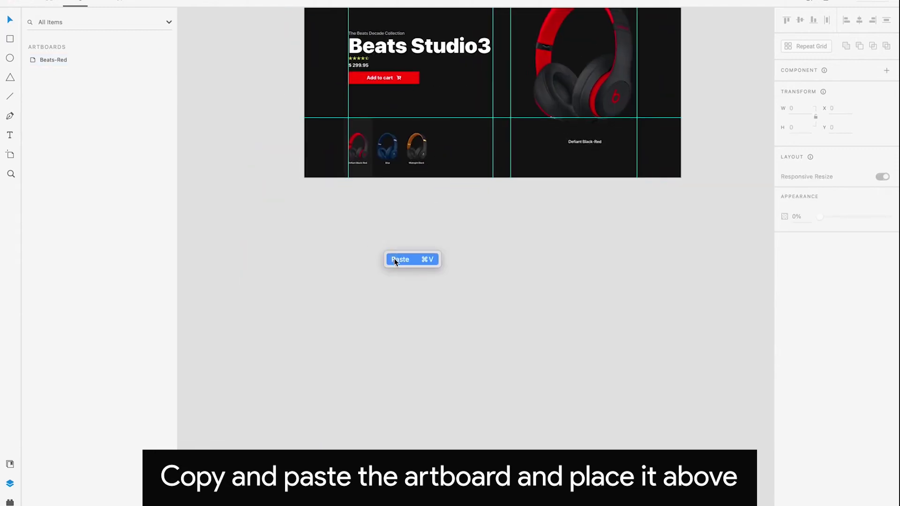
{"action": "left_click", "coordinate": [395, 260]}
{"action": "scroll", "coordinate": [394, 188], "scroll_direction": "right", "scroll_amount": 5}
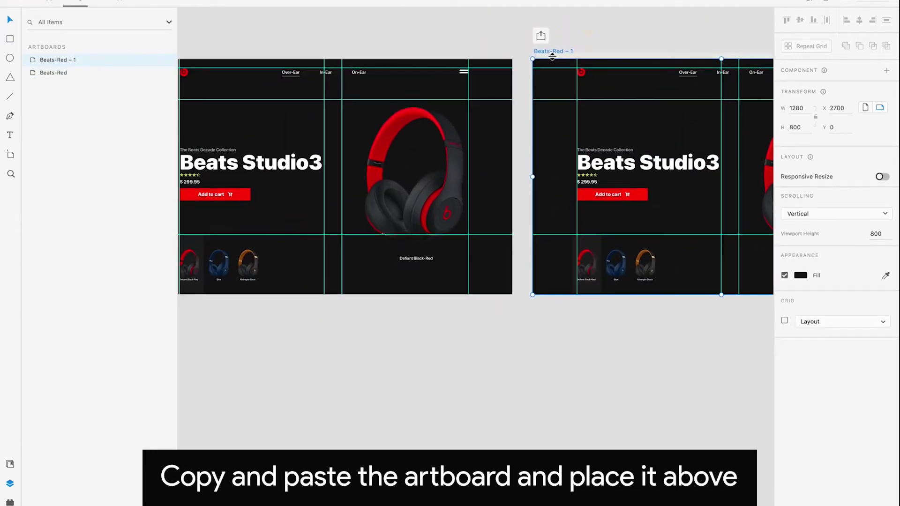
{"action": "left_click_drag", "start_coordinate": [552, 55], "coordinate": [311, 199]}
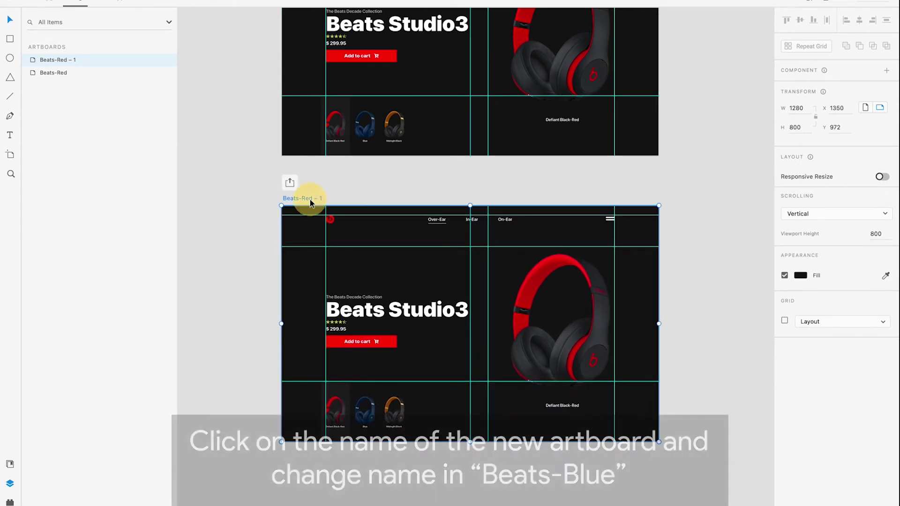
Rename the duplicated artboard as Beats-Blue
{"action": "double_click", "coordinate": [310, 198]}
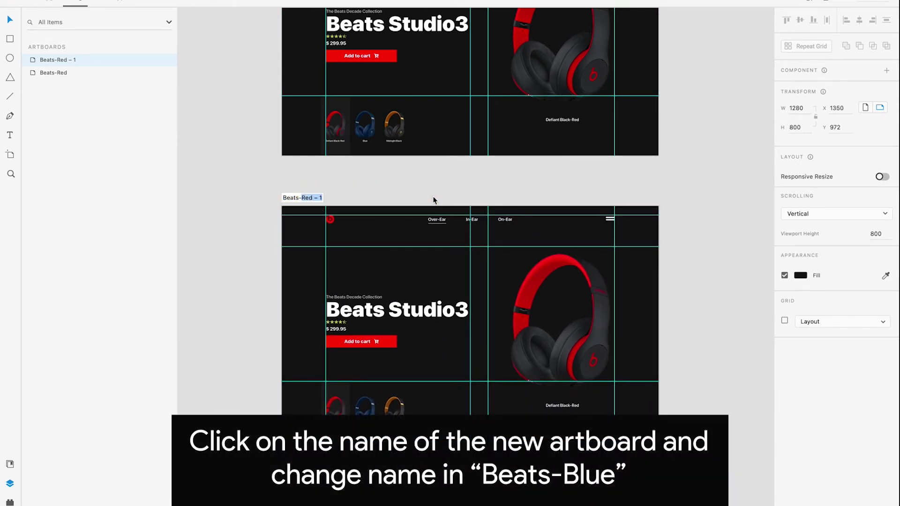
{"action": "type", "text": "Beats-Blue"}
{"action": "key", "text": "Return"}
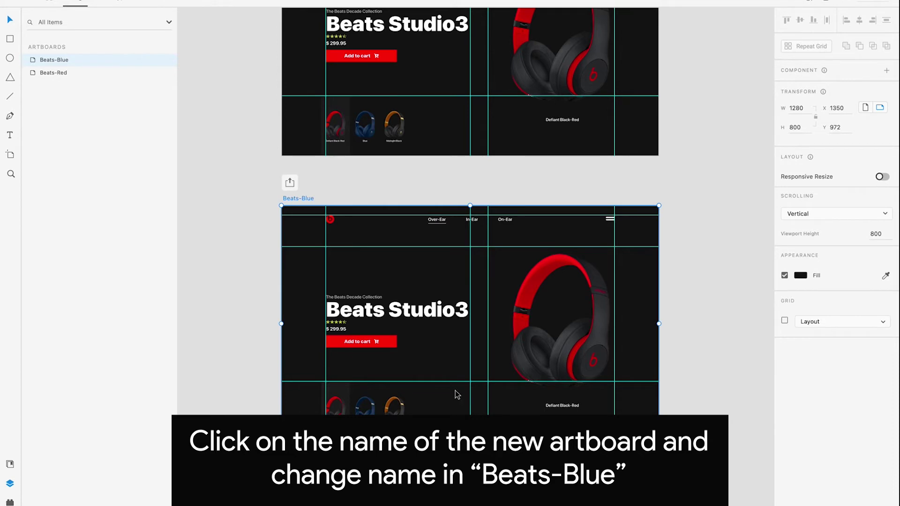
Stretch Rectangle 2 in the Beats-Blue artboard's Selector folder up to the horizontal guide, giving it a height of 204
{"action": "scroll", "coordinate": [455, 390], "scroll_direction": "up", "scroll_amount": 5}
{"action": "left_click", "coordinate": [380, 244]}
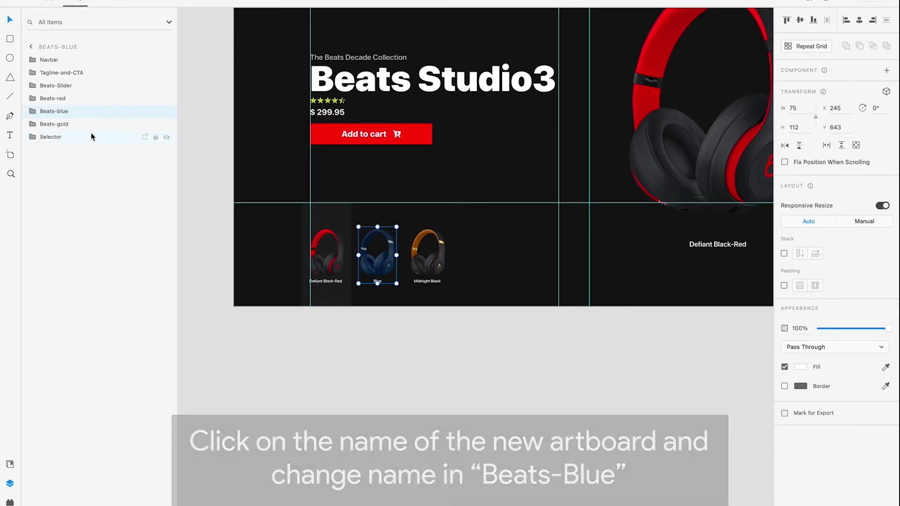
{"action": "left_click", "coordinate": [33, 137]}
{"action": "left_click", "coordinate": [73, 163]}
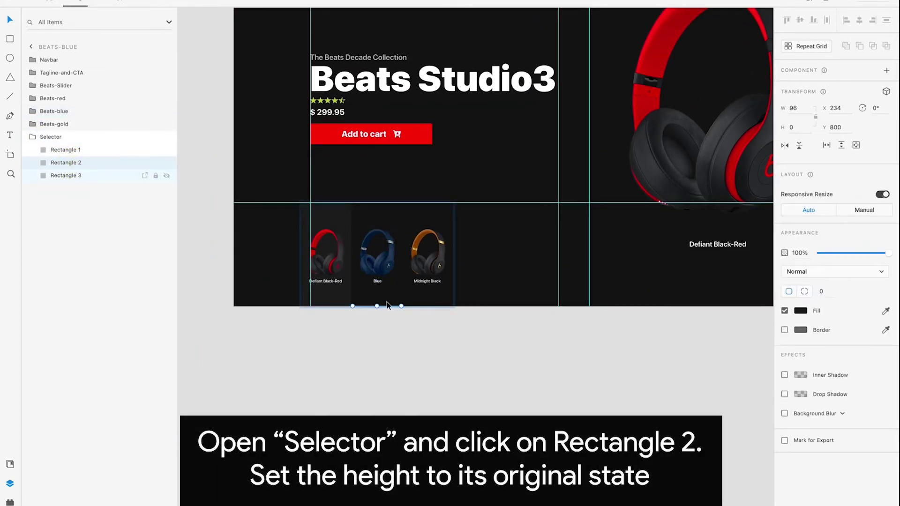
{"action": "scroll", "coordinate": [377, 303], "scroll_direction": "up", "scroll_amount": 5}
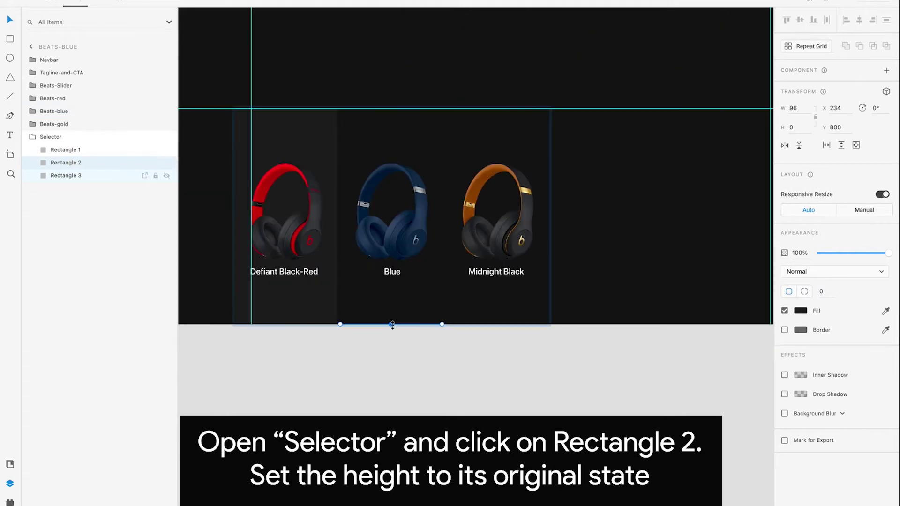
{"action": "left_click_drag", "start_coordinate": [390, 324], "coordinate": [389, 112]}
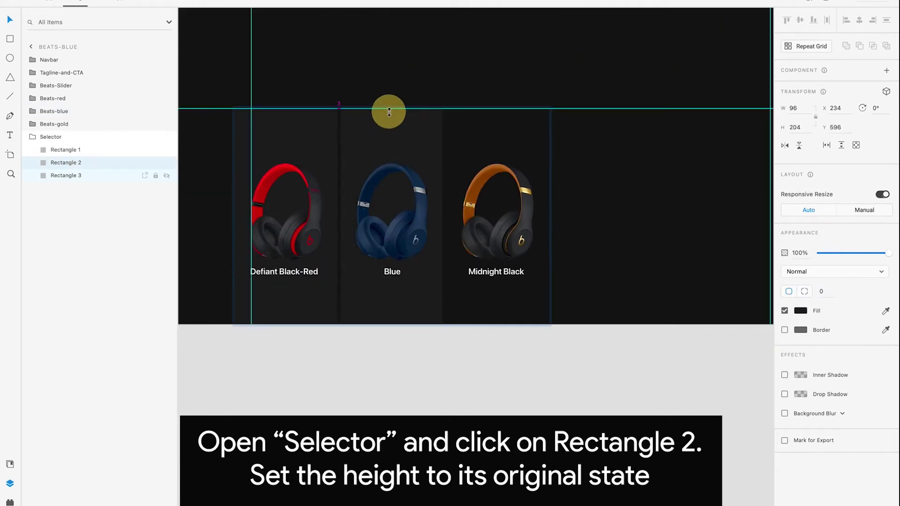
Collapse Rectangle 1 behind the small red headphone in Beats-Blue down to the artboard's bottom edge
{"action": "left_click", "coordinate": [316, 146]}
{"action": "left_click_drag", "start_coordinate": [281, 109], "coordinate": [276, 325]}
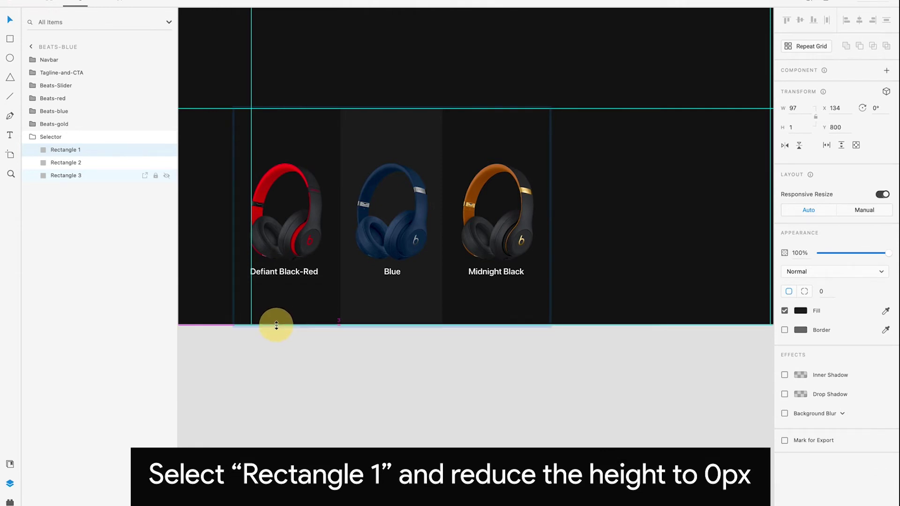
{"action": "left_click", "coordinate": [350, 360]}
Flip the large Beats-blue and Beats-red groups horizontally together within the Beats-Blue artboard's Beats-Slider folder so they swap places
{"action": "scroll", "coordinate": [403, 333], "scroll_direction": "down", "scroll_amount": 5}
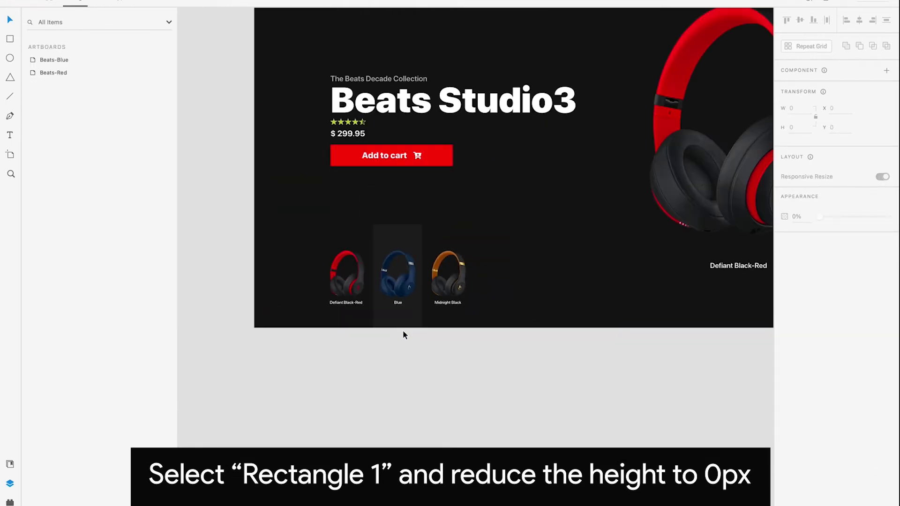
{"action": "left_click_drag", "start_coordinate": [471, 362], "coordinate": [367, 356]}
{"action": "scroll", "coordinate": [367, 356], "scroll_direction": "down", "scroll_amount": 5}
{"action": "scroll", "coordinate": [428, 378], "scroll_direction": "down", "scroll_amount": 5}
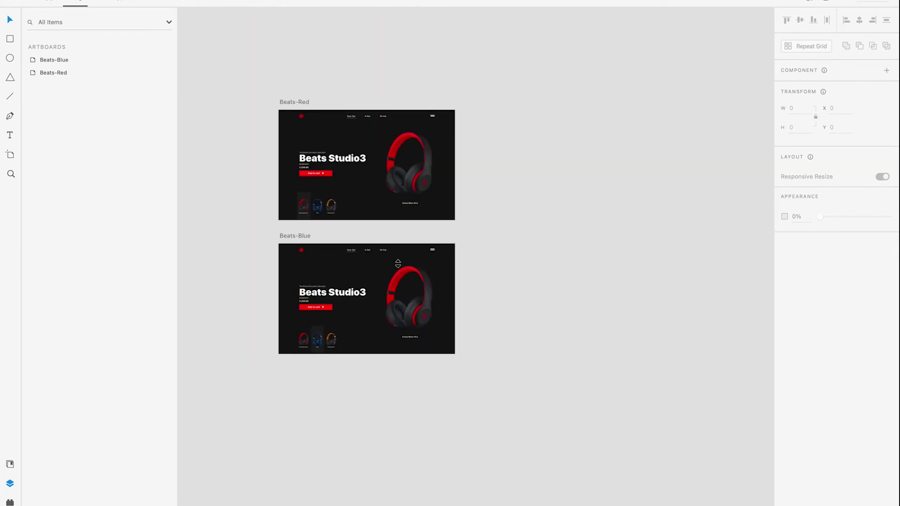
{"action": "left_click", "coordinate": [418, 289]}
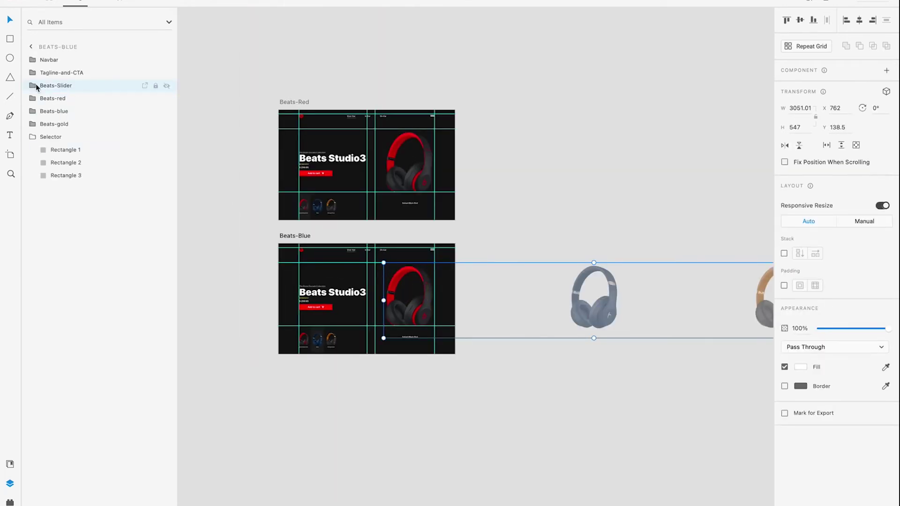
{"action": "left_click", "coordinate": [37, 88]}
{"action": "left_click", "coordinate": [75, 98]}
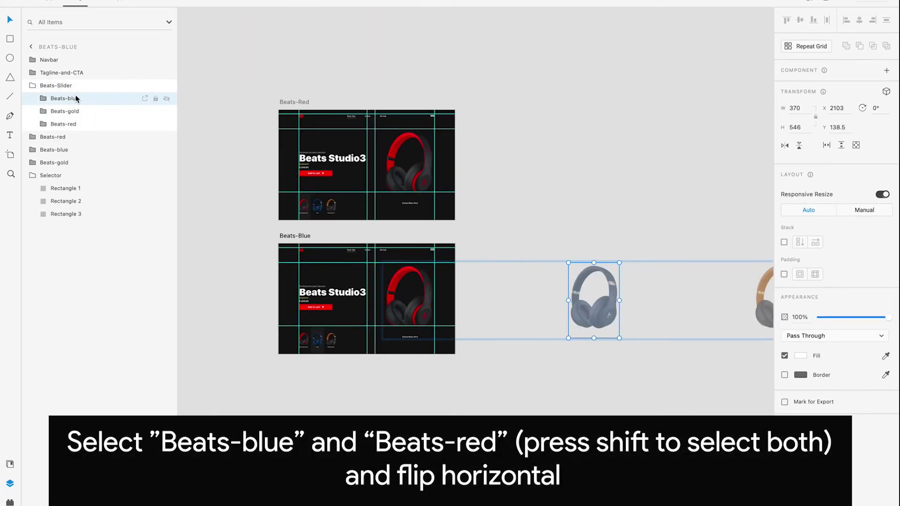
{"action": "left_click", "coordinate": [74, 125], "text": "shift"}
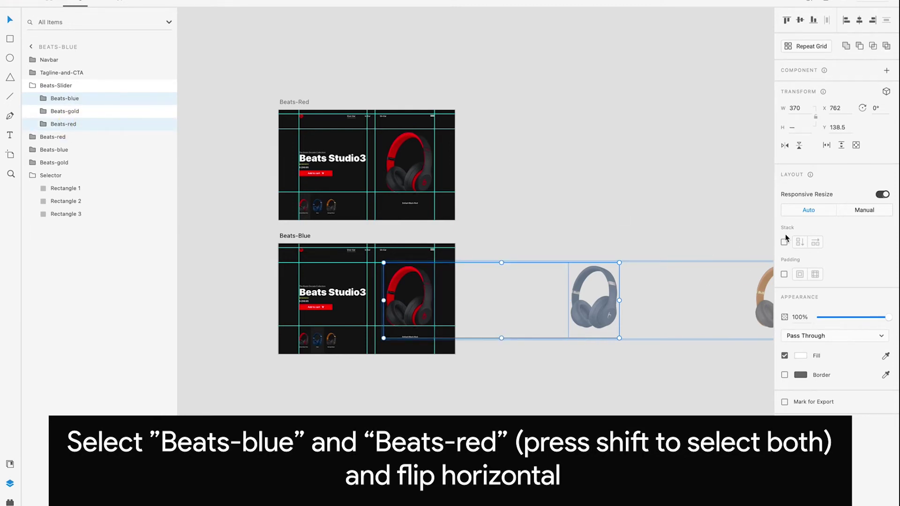
{"action": "left_click", "coordinate": [784, 146]}
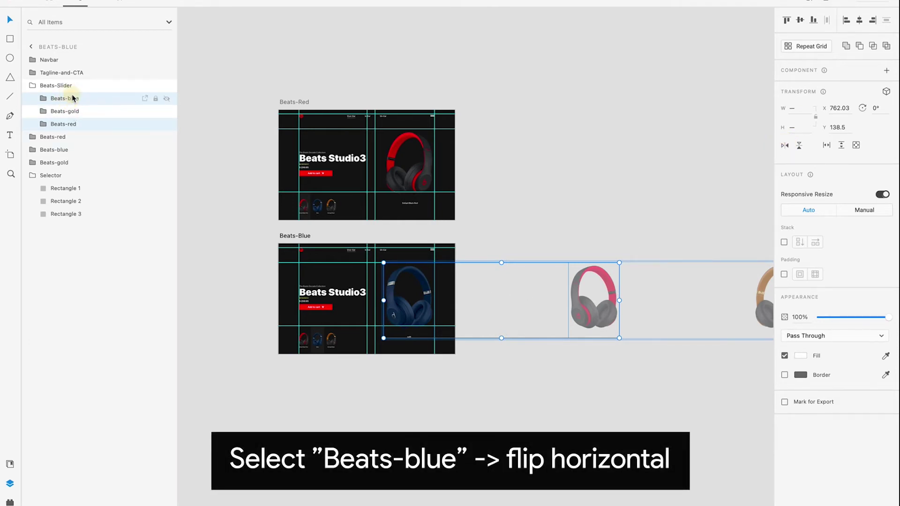
Flip the large Beats-blue and Beats-red groups horizontally one at a time to restore each headphone's original orientation
{"action": "left_click", "coordinate": [74, 98]}
{"action": "left_click", "coordinate": [784, 146]}
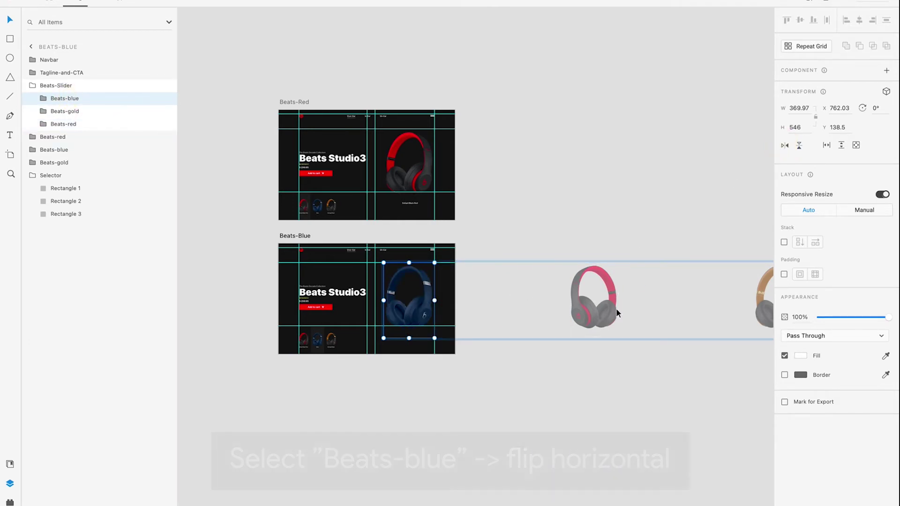
{"action": "left_click", "coordinate": [610, 307]}
{"action": "left_click", "coordinate": [784, 146]}
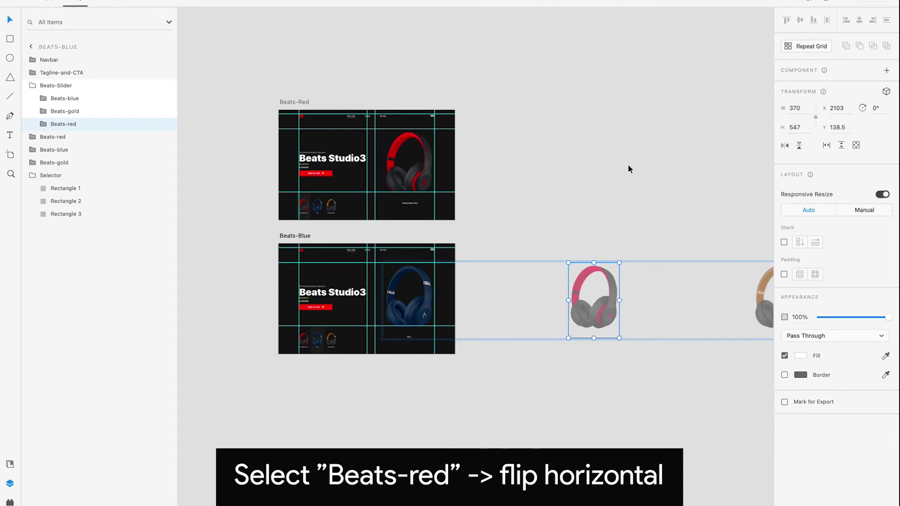
{"action": "left_click", "coordinate": [539, 195]}
Duplicate the Beats-Blue artboard and place the copy directly below it at X 1350, Y 1944
{"action": "scroll", "coordinate": [361, 263], "scroll_direction": "up", "scroll_amount": 5}
{"action": "left_click_drag", "start_coordinate": [362, 263], "coordinate": [440, 174]}
{"action": "scroll", "coordinate": [440, 174], "scroll_direction": "down", "scroll_amount": 2}
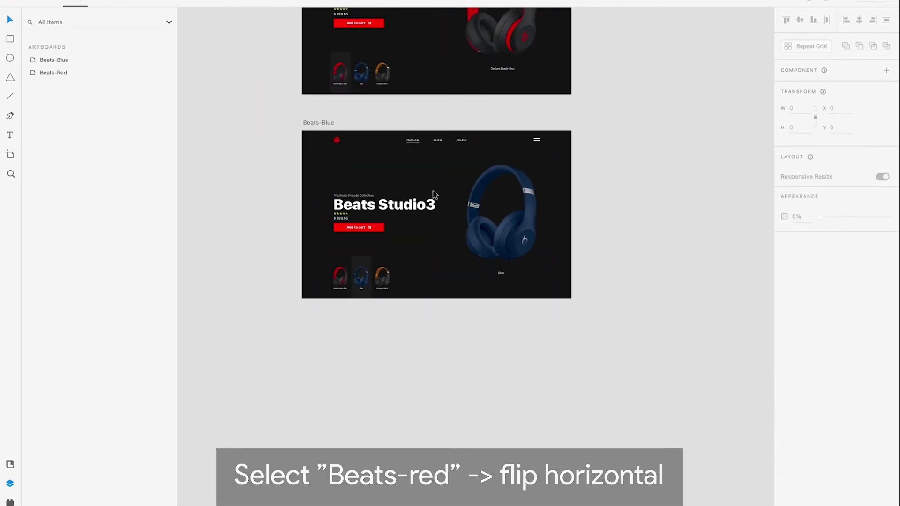
{"action": "right_click", "coordinate": [329, 123]}
{"action": "left_click", "coordinate": [344, 141]}
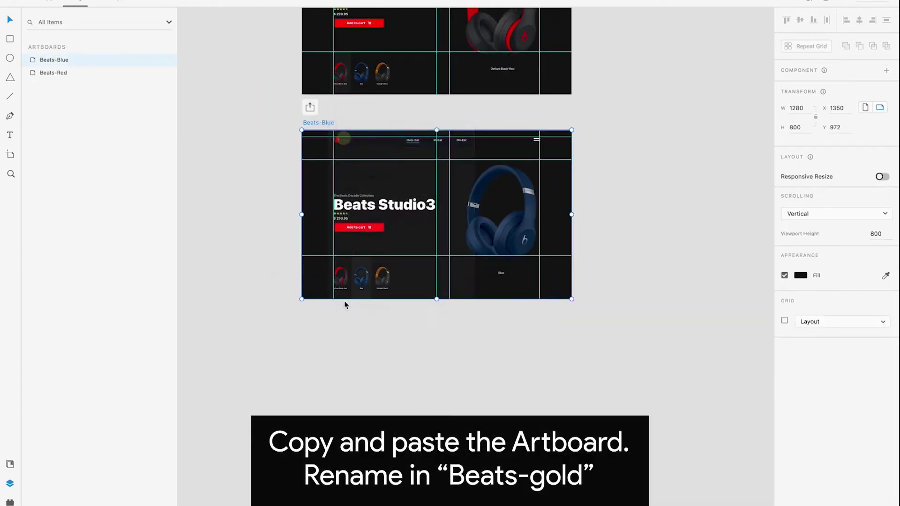
{"action": "left_click_drag", "start_coordinate": [346, 301], "coordinate": [412, 100]}
{"action": "right_click", "coordinate": [362, 211]}
{"action": "left_click", "coordinate": [370, 213]}
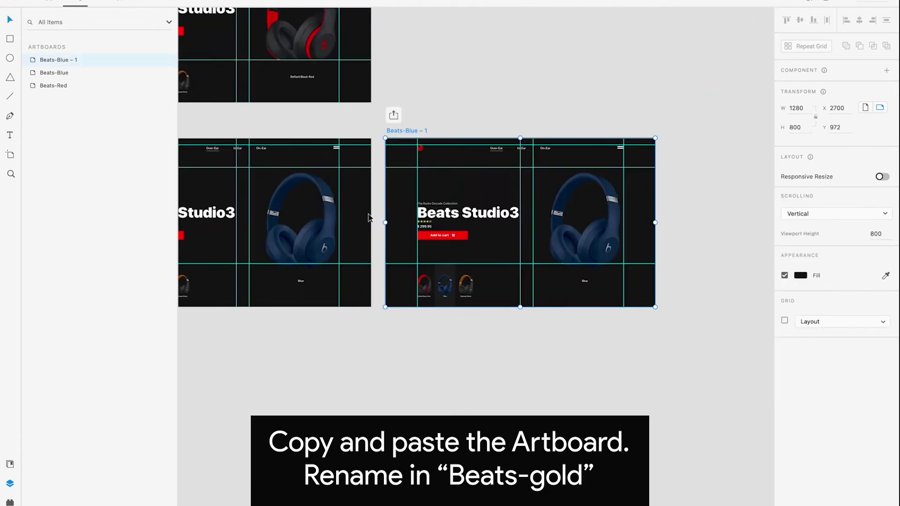
{"action": "left_click_drag", "start_coordinate": [392, 157], "coordinate": [547, 97]}
{"action": "left_click_drag", "start_coordinate": [548, 132], "coordinate": [256, 309]}
Rename the copied Beats-Blue artboard as Beats-Gold
{"action": "scroll", "coordinate": [255, 318], "scroll_direction": "down", "scroll_amount": 2}
{"action": "scroll", "coordinate": [276, 323], "scroll_direction": "up", "scroll_amount": 5}
{"action": "left_click_drag", "start_coordinate": [336, 268], "coordinate": [581, 207]}
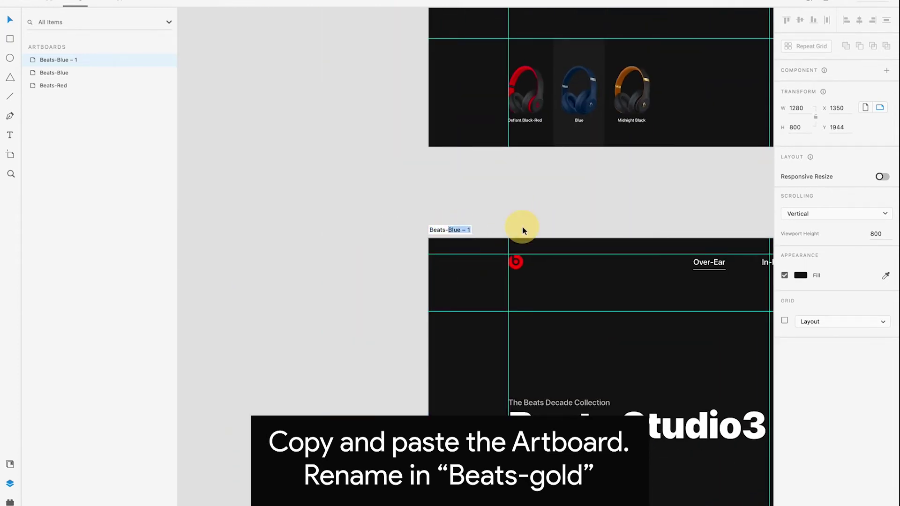
{"action": "type", "text": "Gold"}
{"action": "key", "text": "Return"}
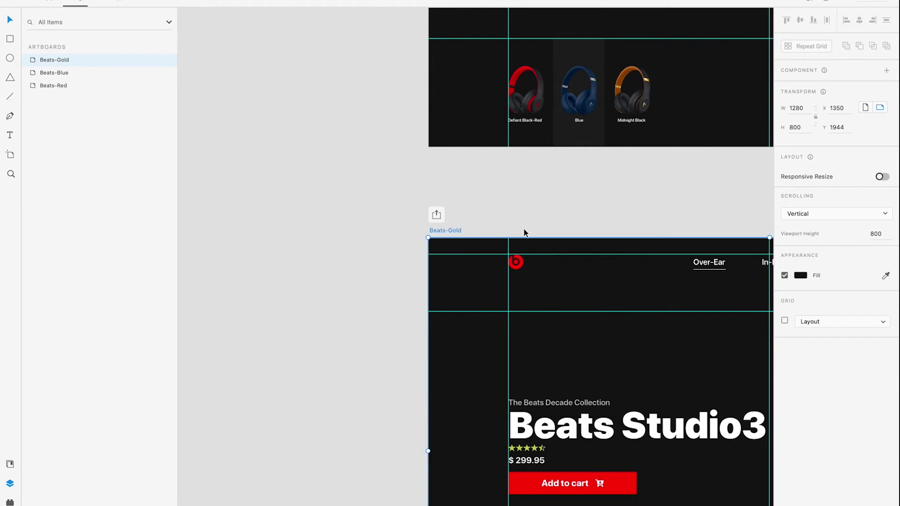
Restore Rectangle 3 in the Beats-Gold artboard's Selector folder to its full 204 px height behind the gold mini headphone
{"action": "left_click_drag", "start_coordinate": [634, 419], "coordinate": [405, 173]}
{"action": "scroll", "coordinate": [399, 397], "scroll_direction": "up", "scroll_amount": 5}
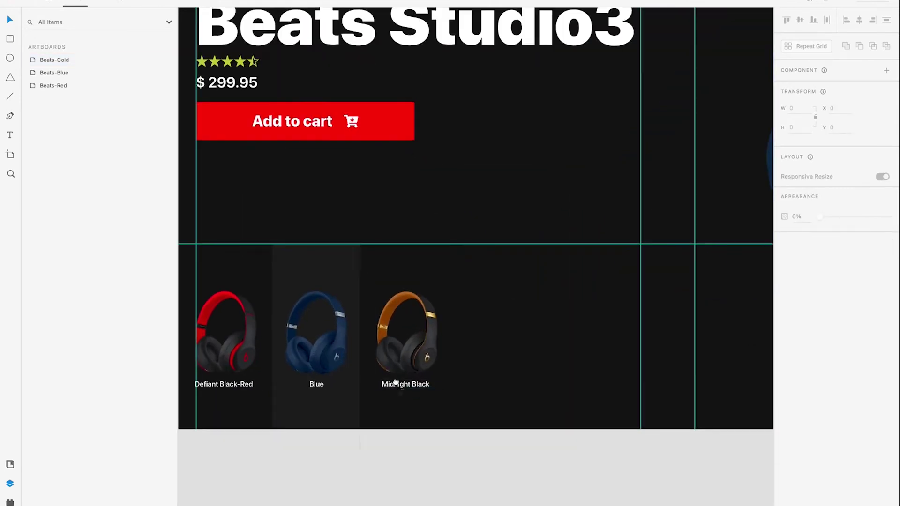
{"action": "left_click_drag", "start_coordinate": [393, 358], "coordinate": [362, 287]}
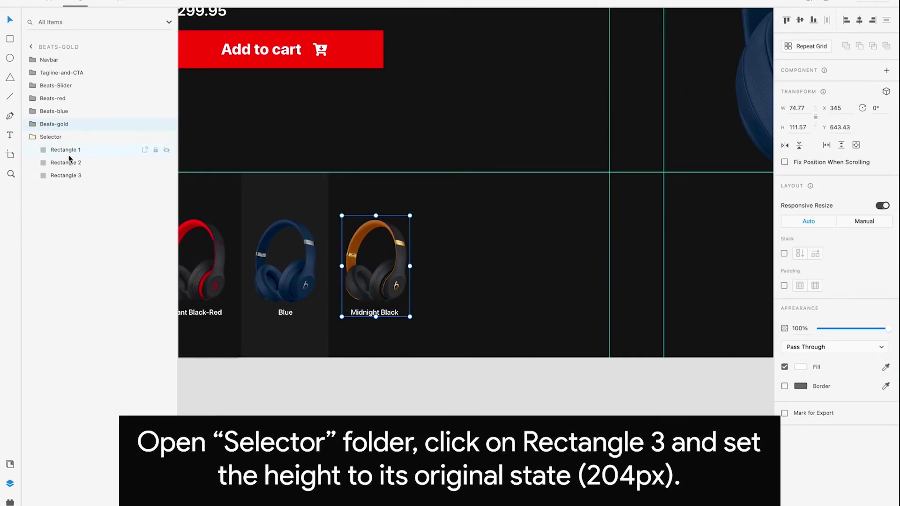
{"action": "left_click", "coordinate": [69, 176]}
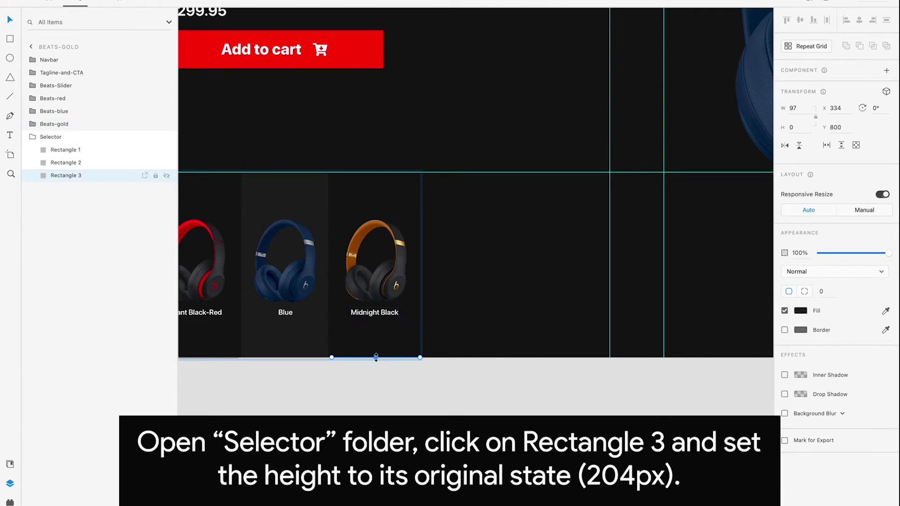
{"action": "left_click_drag", "start_coordinate": [376, 357], "coordinate": [376, 173]}
Collapse Rectangle 2 behind the blue mini headphone on Beats-Gold to 0 px height at the artboard's lower edge
{"action": "left_click", "coordinate": [288, 183]}
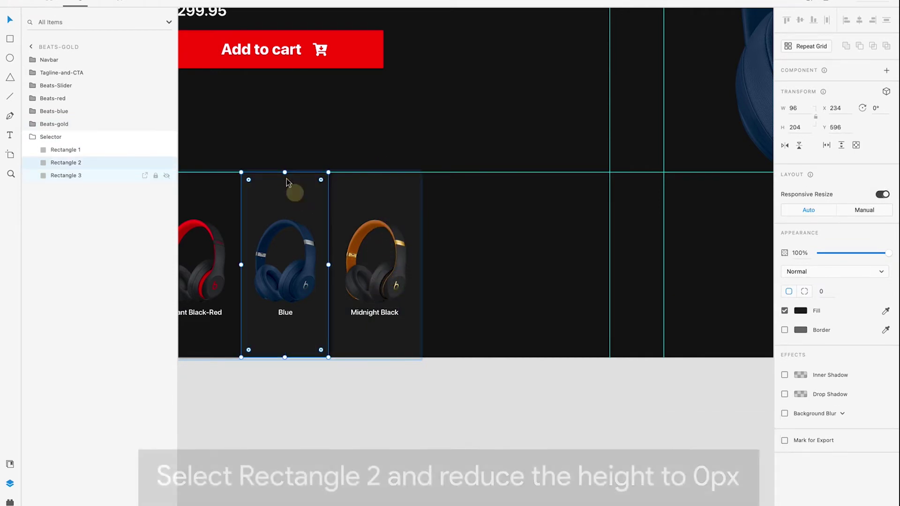
{"action": "left_click_drag", "start_coordinate": [284, 172], "coordinate": [279, 341]}
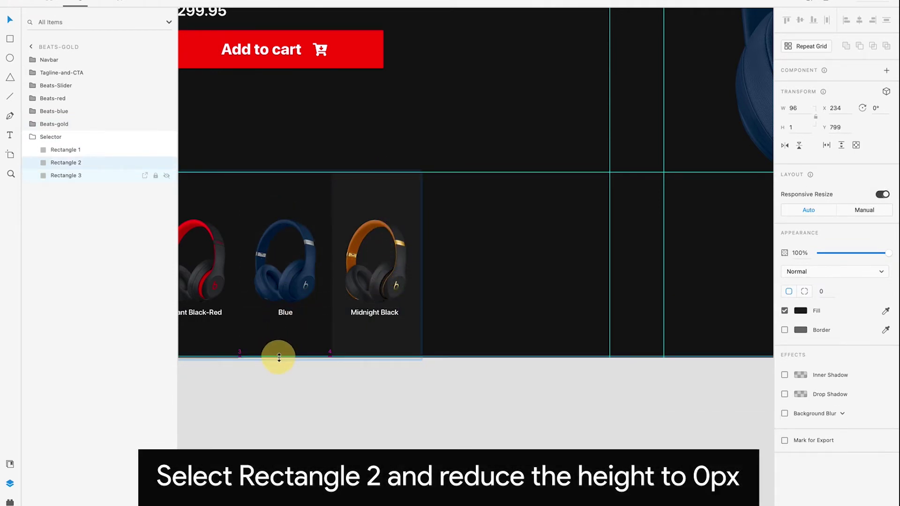
{"action": "left_click", "coordinate": [286, 378]}
Flip the Beats-blue, Beats-gold and Beats-red groups in Beats-Gold's Beats-Slider folder horizontally together so blue and gold swap places
{"action": "scroll", "coordinate": [286, 378], "scroll_direction": "up", "scroll_amount": 1}
{"action": "scroll", "coordinate": [286, 378], "scroll_direction": "down", "scroll_amount": 4}
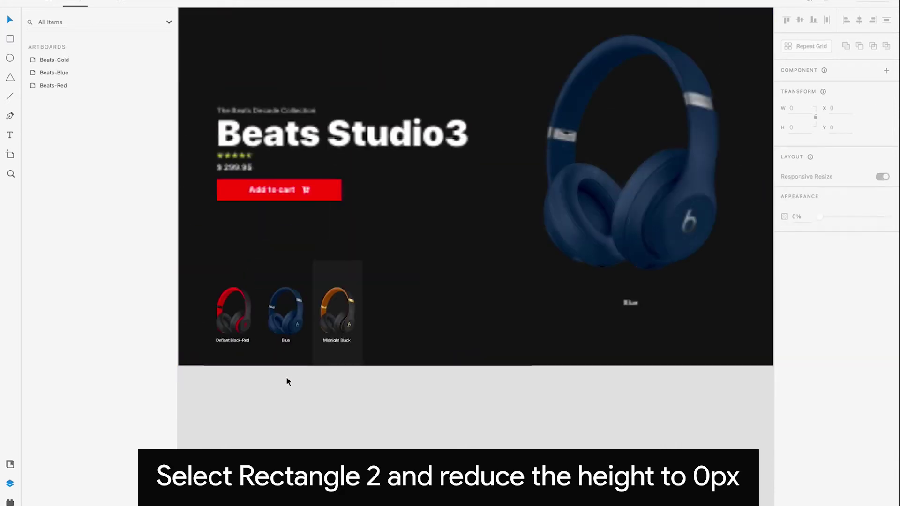
{"action": "scroll", "coordinate": [428, 266], "scroll_direction": "down", "scroll_amount": 4}
{"action": "left_click_drag", "start_coordinate": [624, 295], "coordinate": [503, 291]}
{"action": "scroll", "coordinate": [503, 290], "scroll_direction": "down", "scroll_amount": 4}
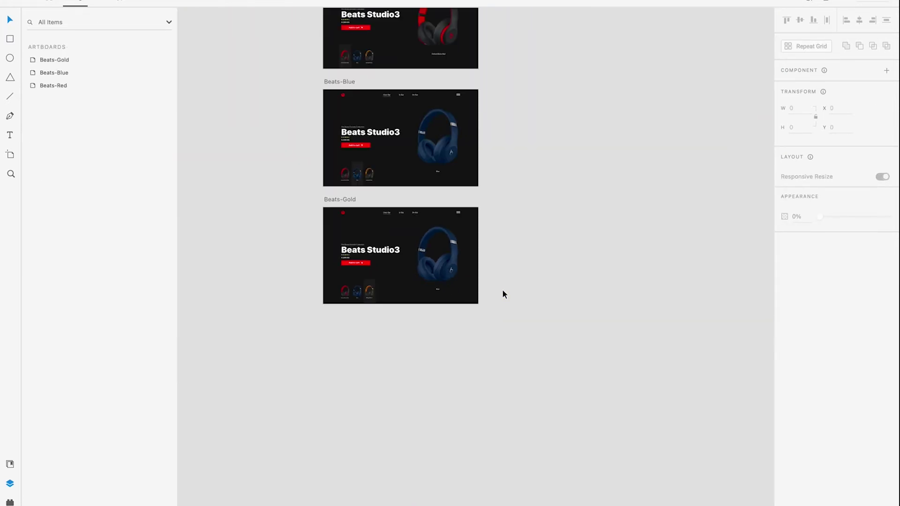
{"action": "scroll", "coordinate": [448, 282], "scroll_direction": "up", "scroll_amount": 4}
{"action": "left_click", "coordinate": [438, 252]}
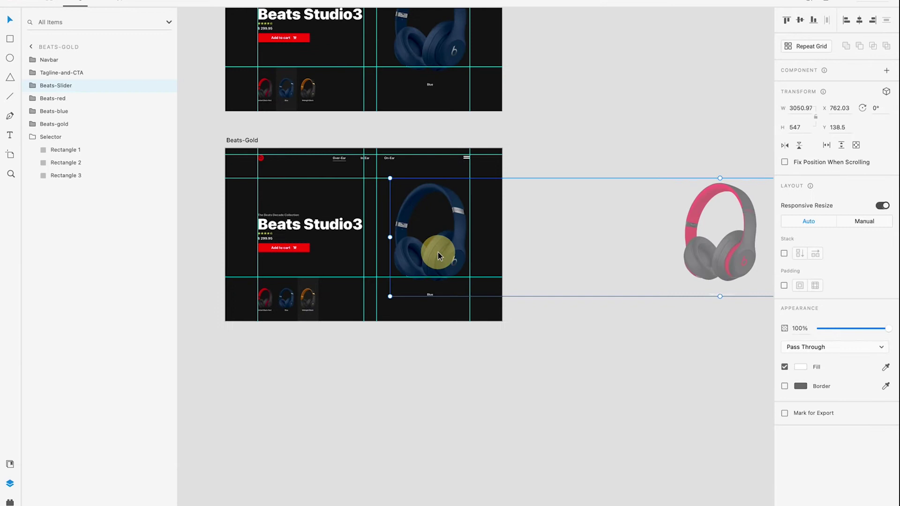
{"action": "left_click", "coordinate": [74, 99]}
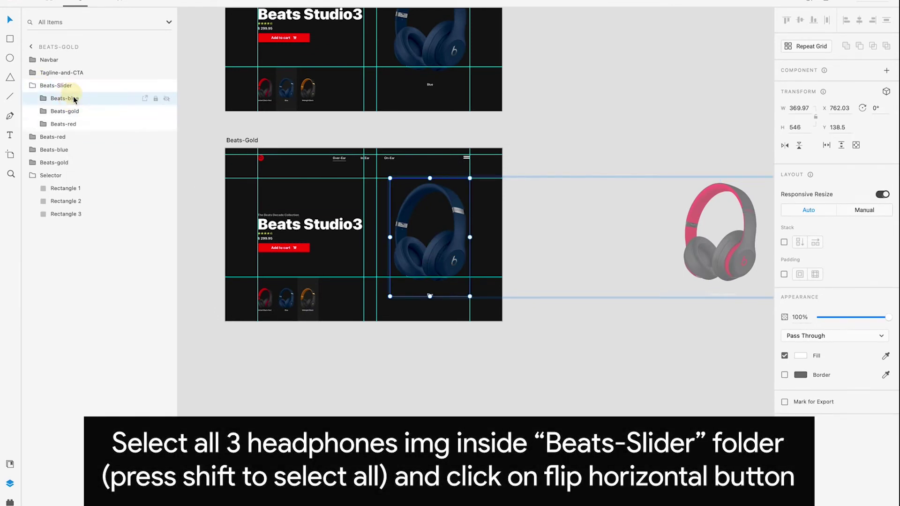
{"action": "left_click", "coordinate": [82, 125], "text": "shift"}
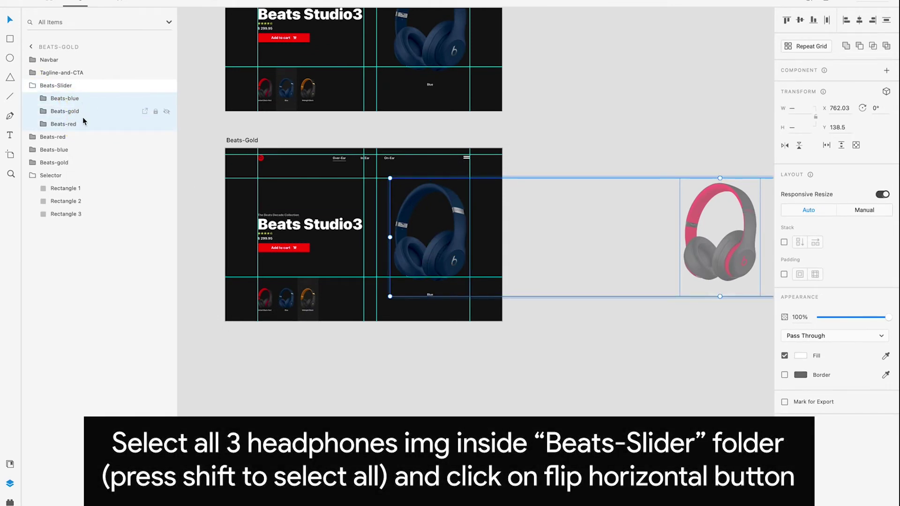
{"action": "scroll", "coordinate": [593, 244], "scroll_direction": "down", "scroll_amount": 3}
{"action": "left_click_drag", "start_coordinate": [643, 147], "coordinate": [544, 151]}
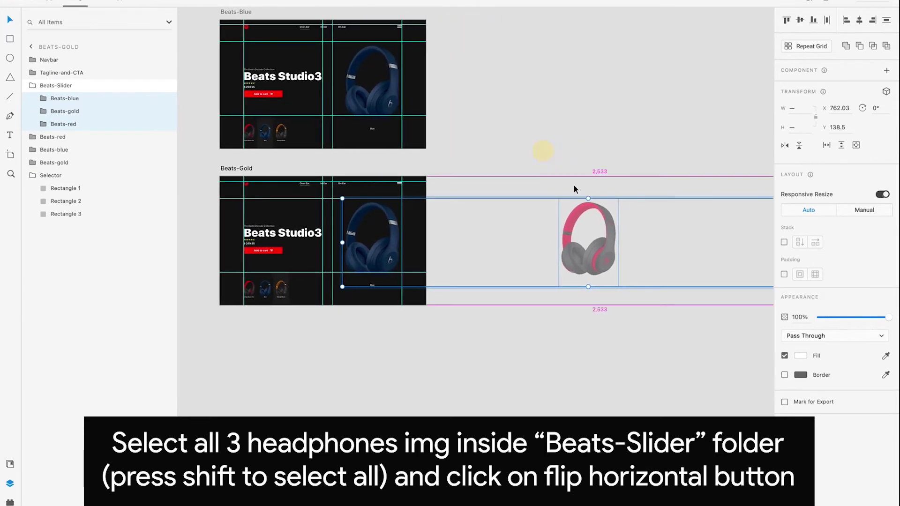
{"action": "scroll", "coordinate": [574, 186], "scroll_direction": "down", "scroll_amount": 2}
{"action": "scroll", "coordinate": [575, 185], "scroll_direction": "right", "scroll_amount": 2}
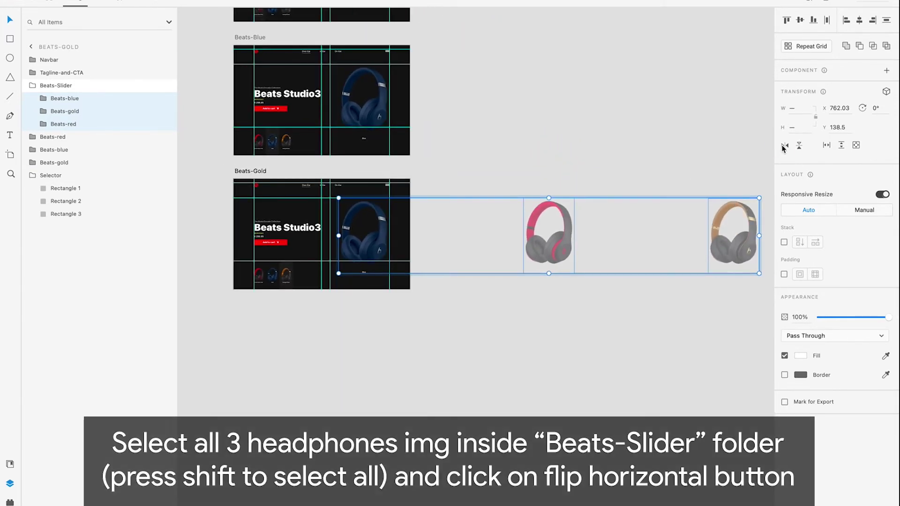
{"action": "left_click", "coordinate": [785, 145]}
Flip the three large headphone groups in Beats-Gold's Beats-Slider folder horizontally one at a time to restore each one's orientation
{"action": "left_click", "coordinate": [65, 98]}
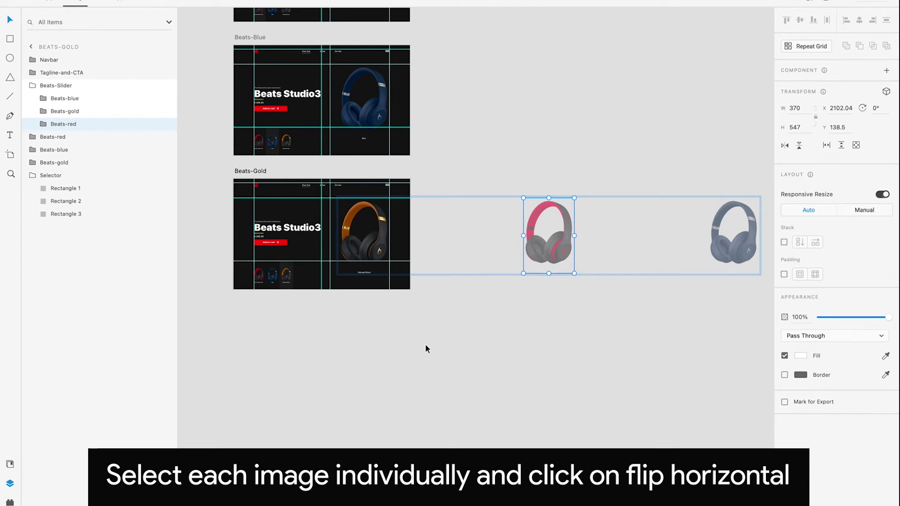
{"action": "left_click", "coordinate": [403, 339]}
{"action": "key", "text": "super+;"}
{"action": "scroll", "coordinate": [402, 337], "scroll_direction": "down", "scroll_amount": 2}
{"action": "scroll", "coordinate": [404, 249], "scroll_direction": "up", "scroll_amount": 4}
{"action": "key", "text": "super+;"}
{"action": "left_click", "coordinate": [456, 355]}
{"action": "key", "text": "super+;"}
{"action": "scroll", "coordinate": [442, 309], "scroll_direction": "up", "scroll_amount": 3}
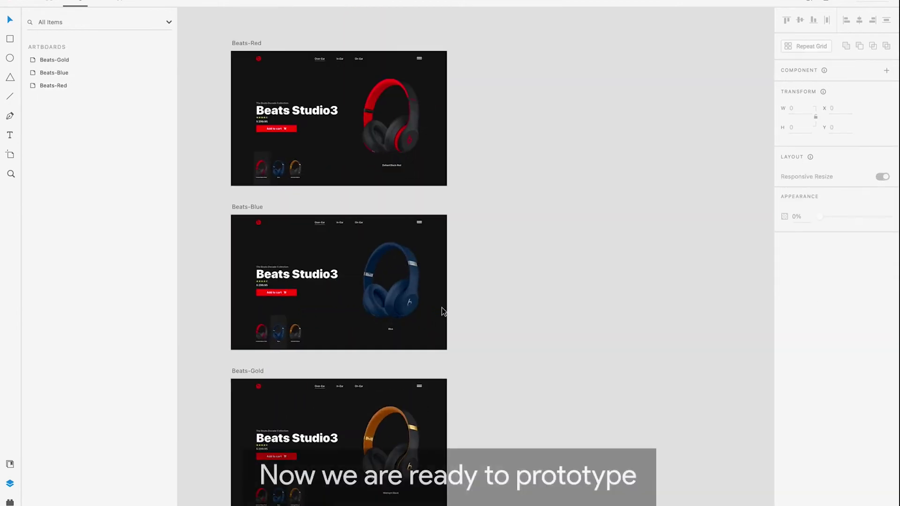
{"action": "left_click_drag", "start_coordinate": [410, 340], "coordinate": [446, 309]}
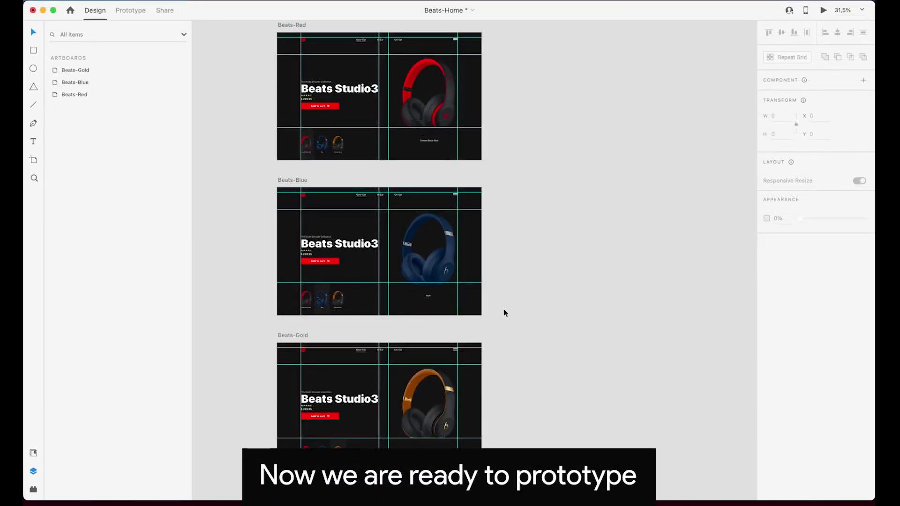
Switch to Prototype mode and link the mini blue headphone on the Beats-Red artboard to the Beats-Blue artboard
{"action": "left_click", "coordinate": [134, 15]}
{"action": "scroll", "coordinate": [348, 120], "scroll_direction": "up", "scroll_amount": 5}
{"action": "left_click_drag", "start_coordinate": [361, 115], "coordinate": [361, 191]}
{"action": "left_click", "coordinate": [308, 245]}
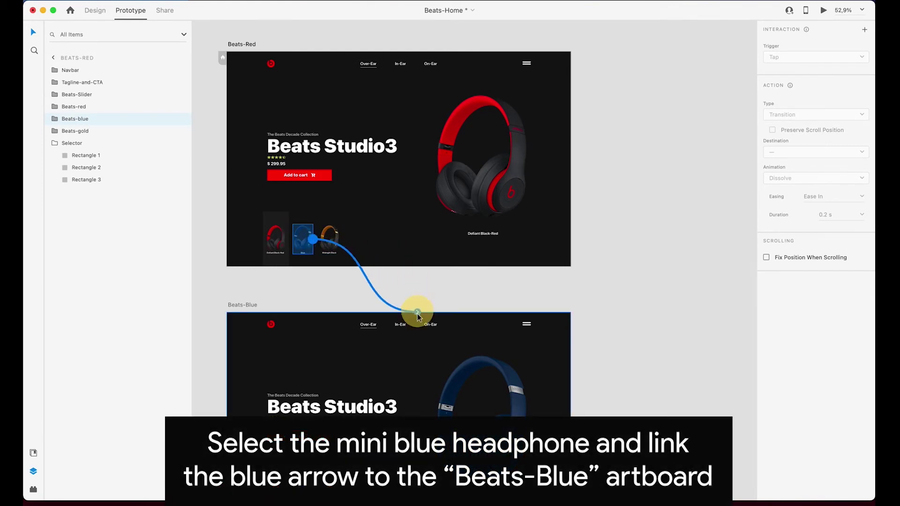
Set the mini blue headphone's interaction to Auto-Animate with Snap easing and a 1 s duration
{"action": "left_click", "coordinate": [784, 114]}
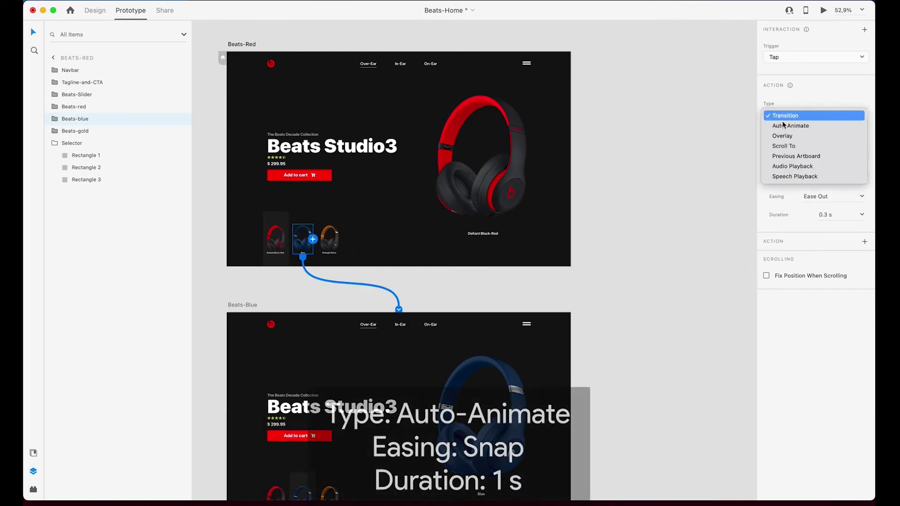
{"action": "left_click", "coordinate": [785, 126]}
{"action": "left_click", "coordinate": [861, 160]}
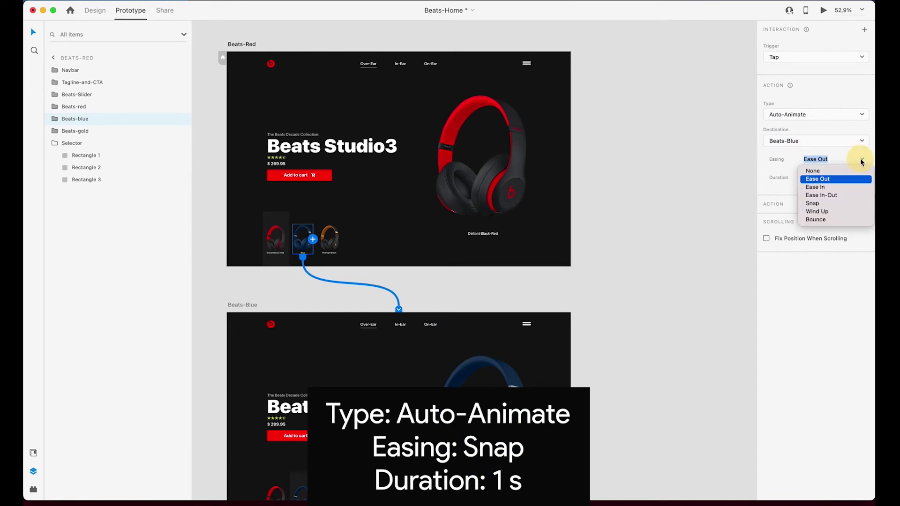
{"action": "left_click", "coordinate": [824, 205]}
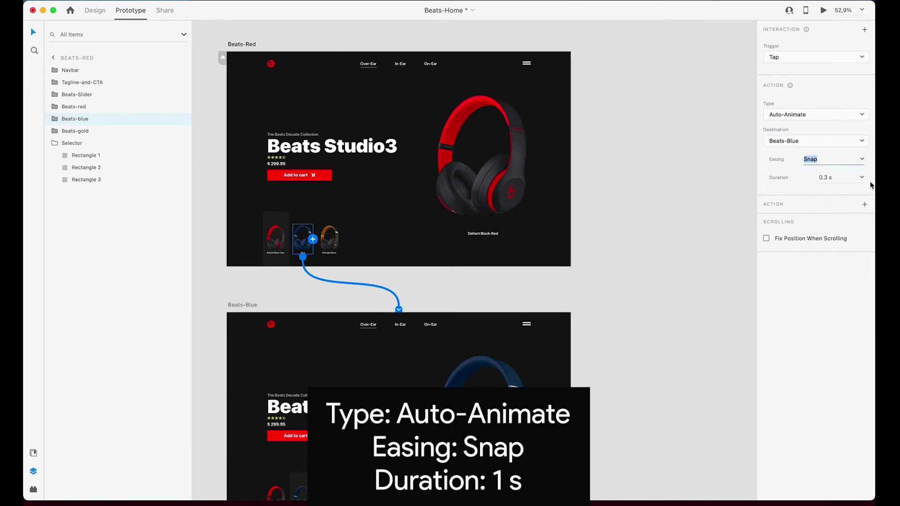
{"action": "left_click", "coordinate": [828, 222]}
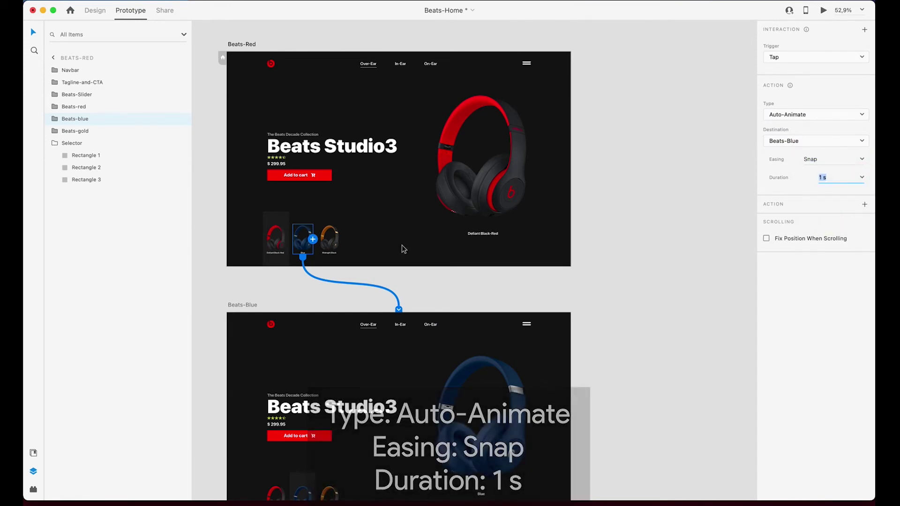
Link the mini red headphone on the Beats-Blue artboard to the Beats-Red artboard
{"action": "scroll", "coordinate": [402, 251], "scroll_direction": "down", "scroll_amount": 3}
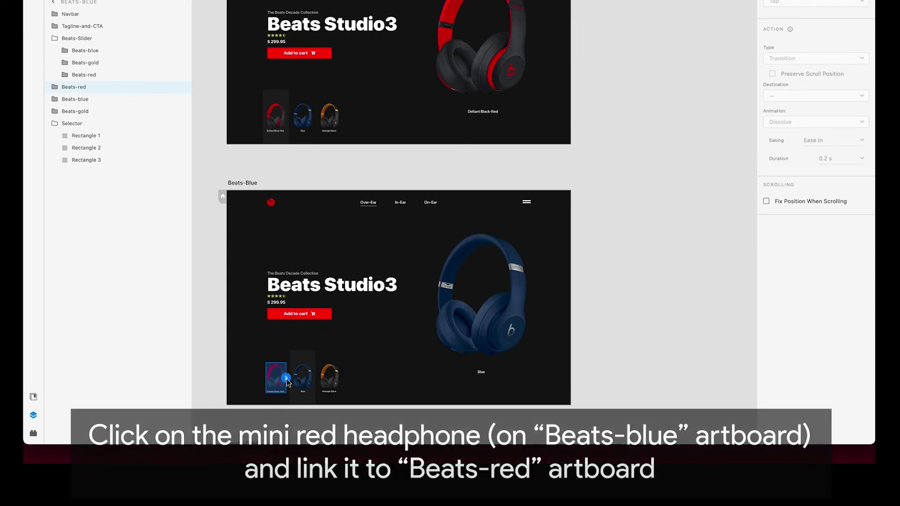
{"action": "left_click_drag", "start_coordinate": [287, 379], "coordinate": [336, 225]}
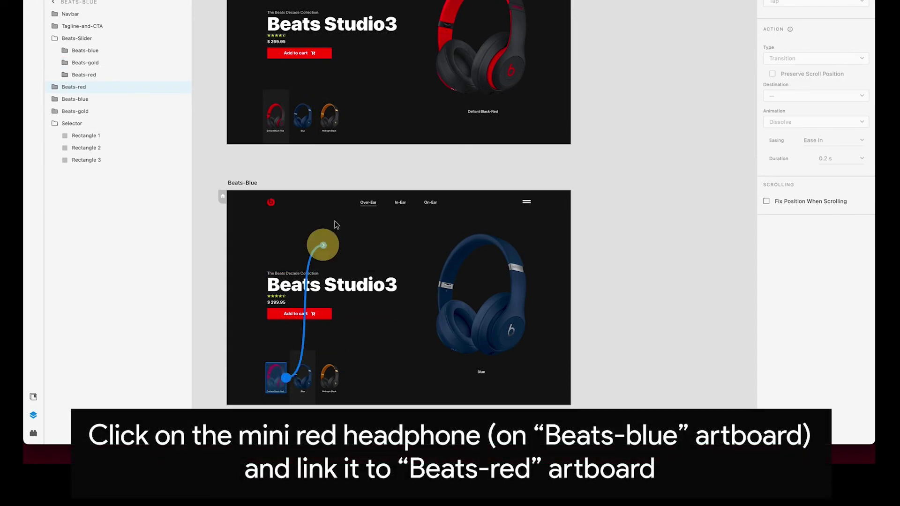
{"action": "left_click_drag", "start_coordinate": [383, 111], "coordinate": [392, 114]}
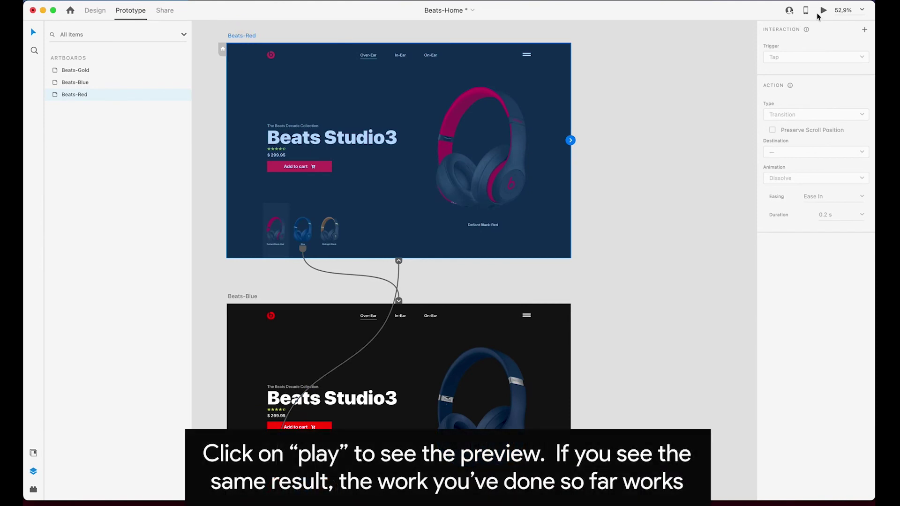
Preview the prototype from Beats-Red, test switching between the blue and red mini headphones, and close the preview
{"action": "left_click", "coordinate": [822, 11]}
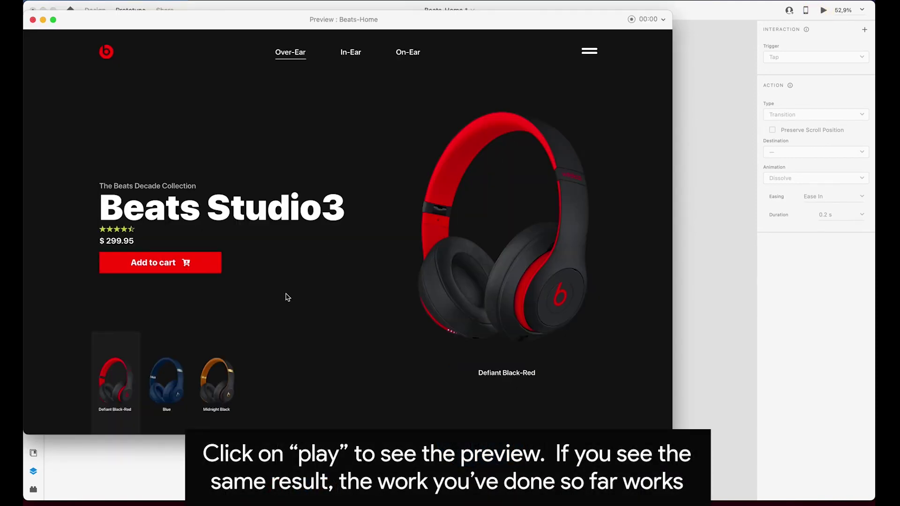
{"action": "left_click", "coordinate": [177, 380]}
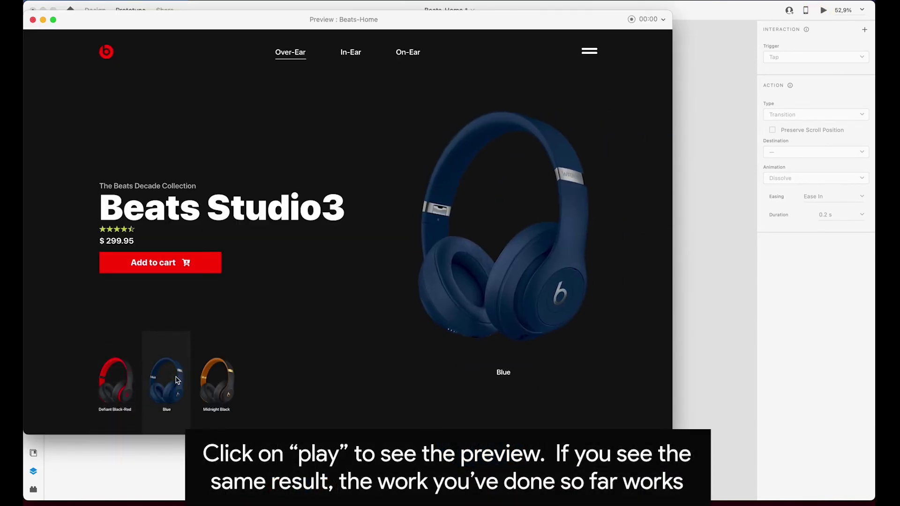
{"action": "left_click", "coordinate": [117, 396]}
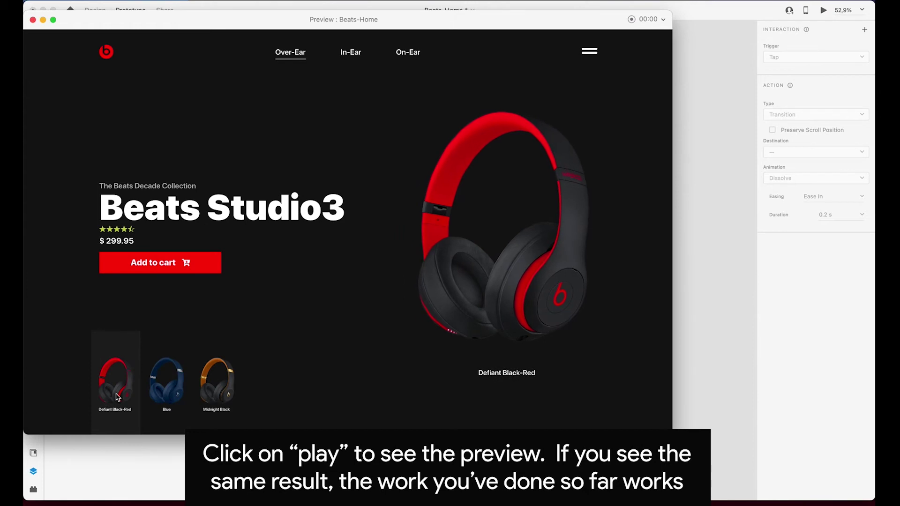
{"action": "left_click", "coordinate": [159, 392]}
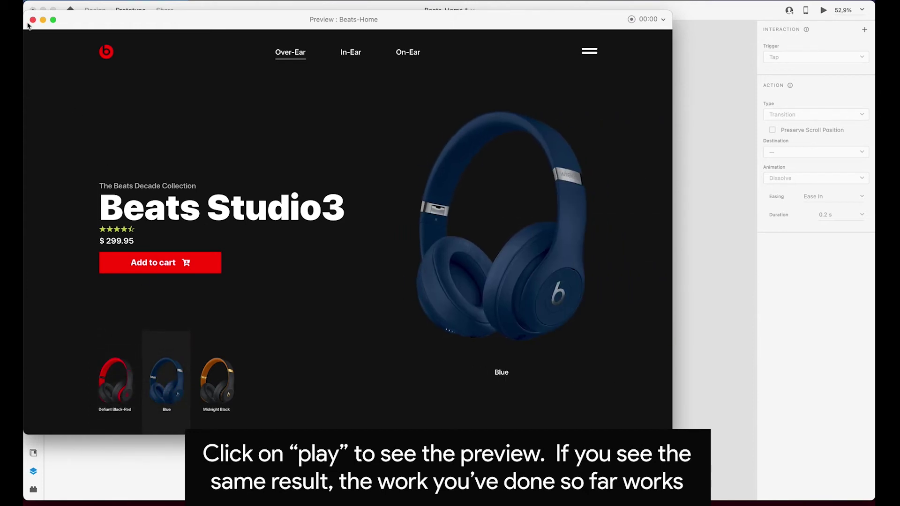
{"action": "left_click", "coordinate": [33, 19]}
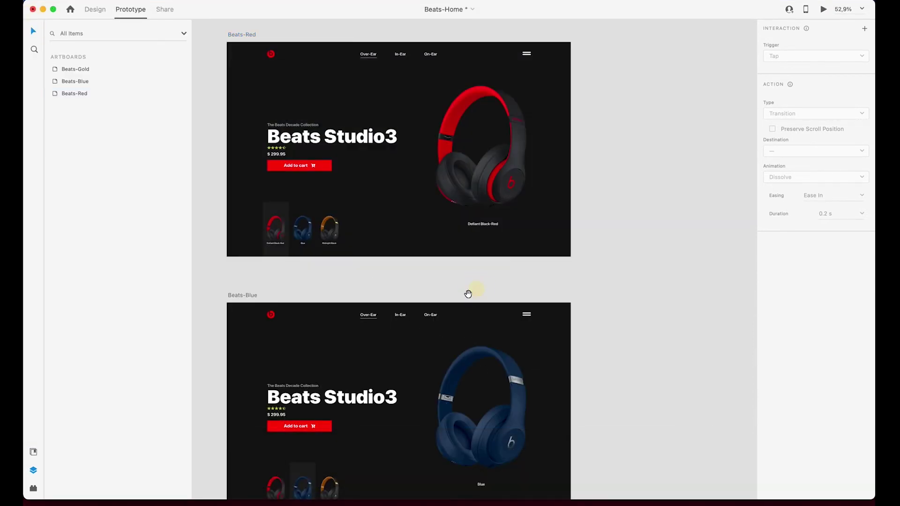
Link the mini gold headphones on the Beats-Red and Beats-Blue artboards to the Beats-Gold artboard
{"action": "scroll", "coordinate": [468, 293], "scroll_direction": "down", "scroll_amount": 5}
{"action": "left_click", "coordinate": [373, 145]}
{"action": "scroll", "coordinate": [393, 131], "scroll_direction": "down", "scroll_amount": 3}
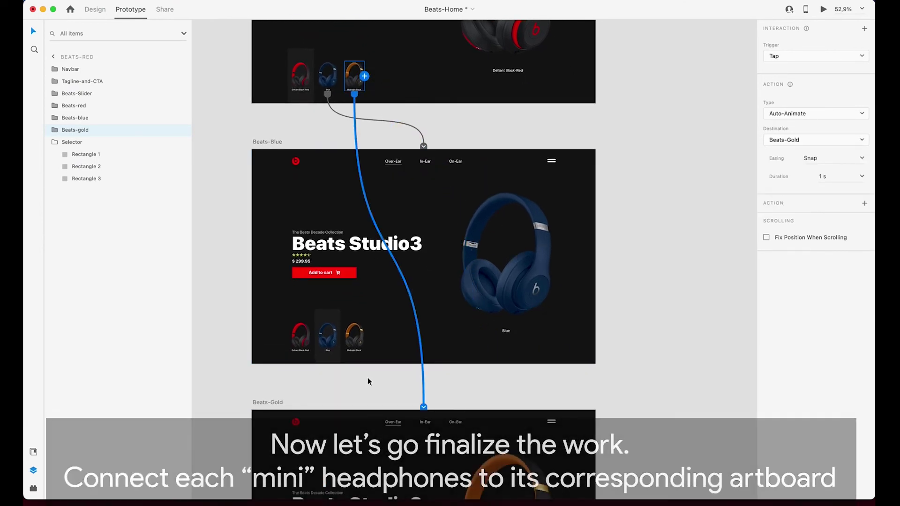
{"action": "left_click", "coordinate": [356, 337]}
{"action": "scroll", "coordinate": [372, 235], "scroll_direction": "down", "scroll_amount": 4}
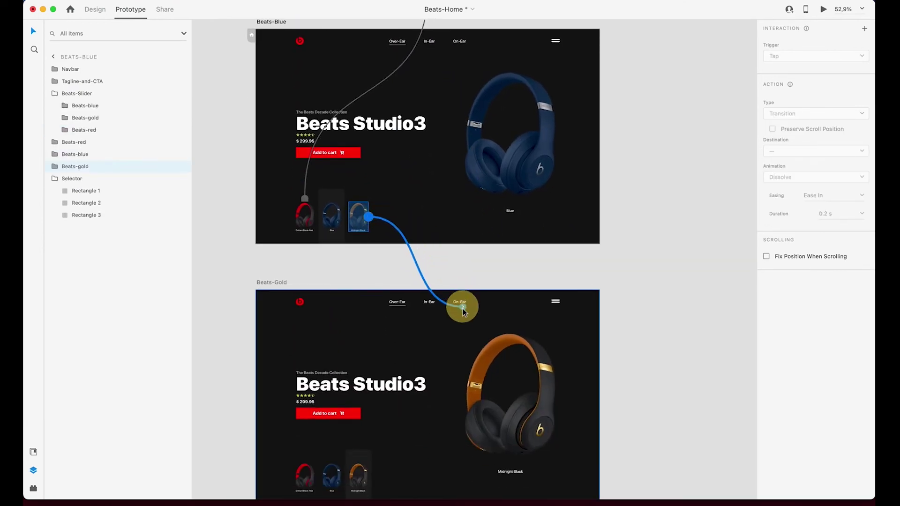
{"action": "left_click_drag", "start_coordinate": [463, 312], "coordinate": [464, 312]}
Link the mini blue and mini red headphones on the Beats-Gold artboard to the Beats-Blue artboard
{"action": "scroll", "coordinate": [351, 314], "scroll_direction": "down", "scroll_amount": 3}
{"action": "left_click", "coordinate": [346, 227]}
{"action": "left_click", "coordinate": [356, 382]}
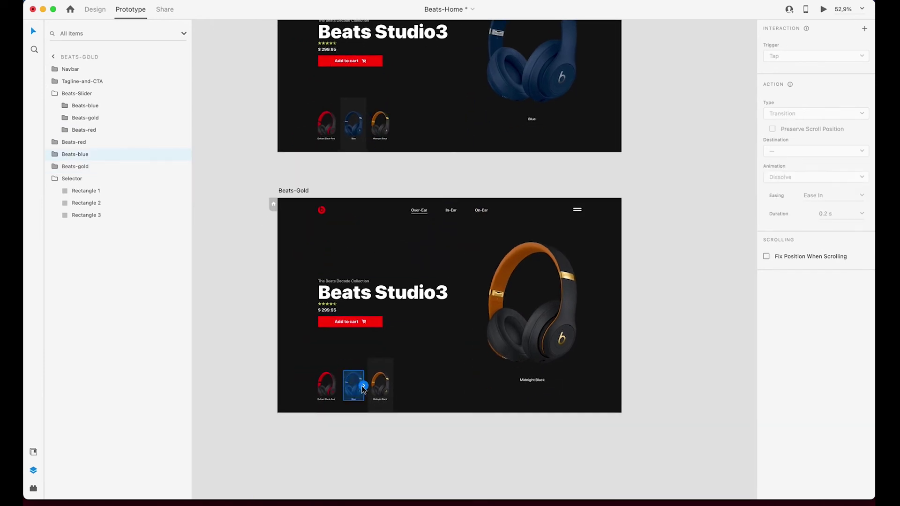
{"action": "left_click_drag", "start_coordinate": [409, 147], "coordinate": [409, 149]}
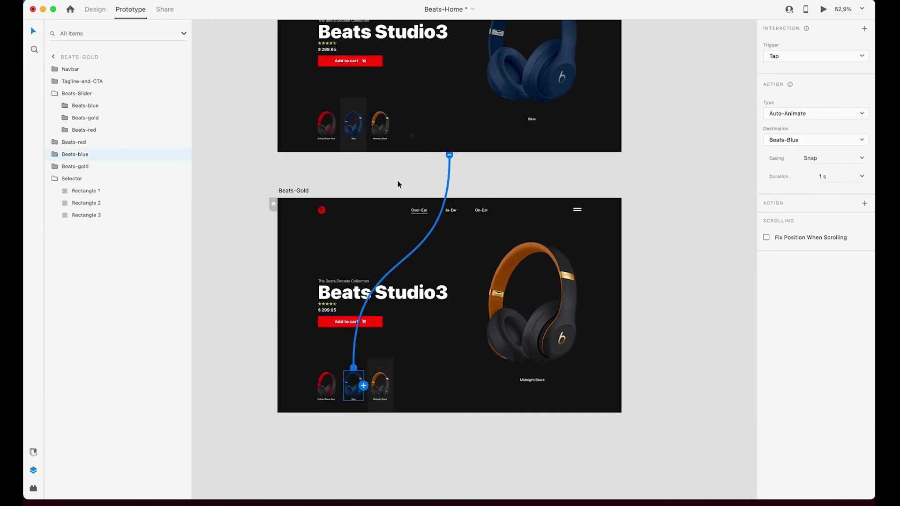
{"action": "left_click", "coordinate": [335, 389]}
{"action": "left_click_drag", "start_coordinate": [341, 131], "coordinate": [340, 131]}
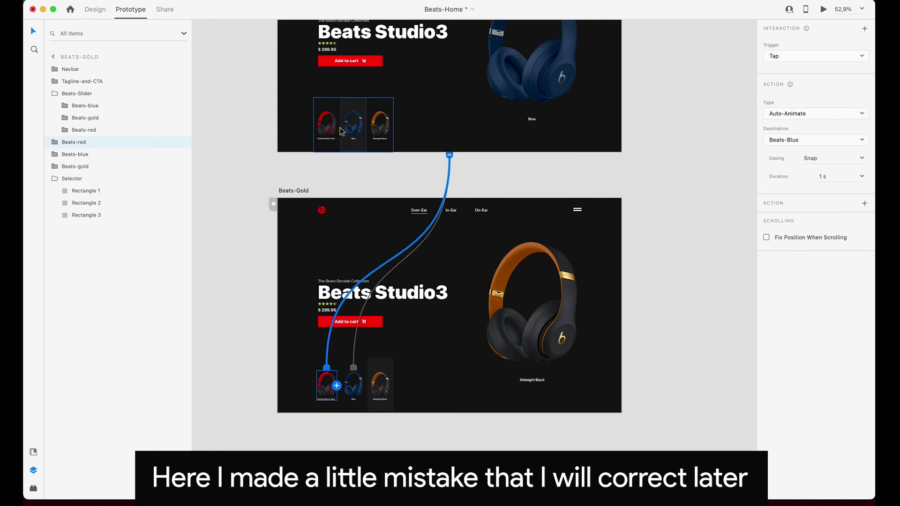
Select the Beats-Red artboard and open the prototype preview from it
{"action": "scroll", "coordinate": [340, 132], "scroll_direction": "up", "scroll_amount": 3}
{"action": "scroll", "coordinate": [344, 86], "scroll_direction": "down", "scroll_amount": 2}
{"action": "scroll", "coordinate": [335, 100], "scroll_direction": "up", "scroll_amount": 4}
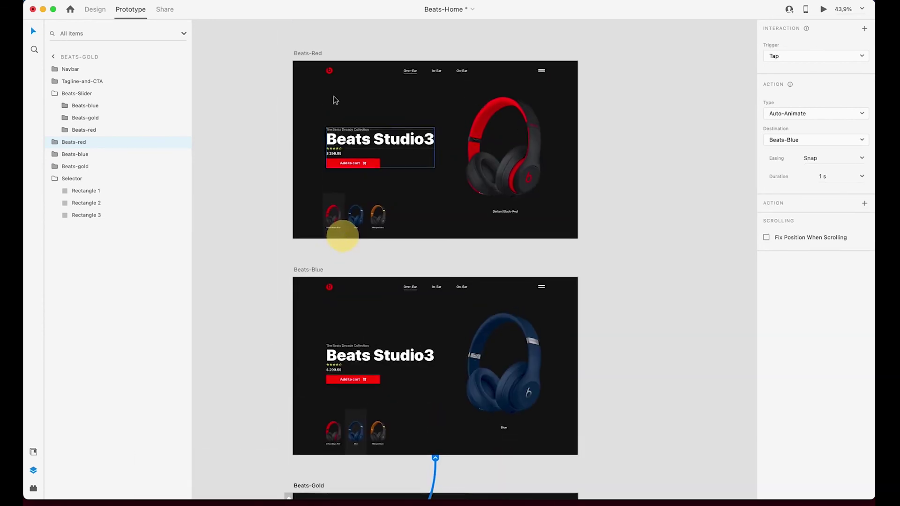
{"action": "left_click", "coordinate": [306, 54]}
{"action": "left_click", "coordinate": [824, 9]}
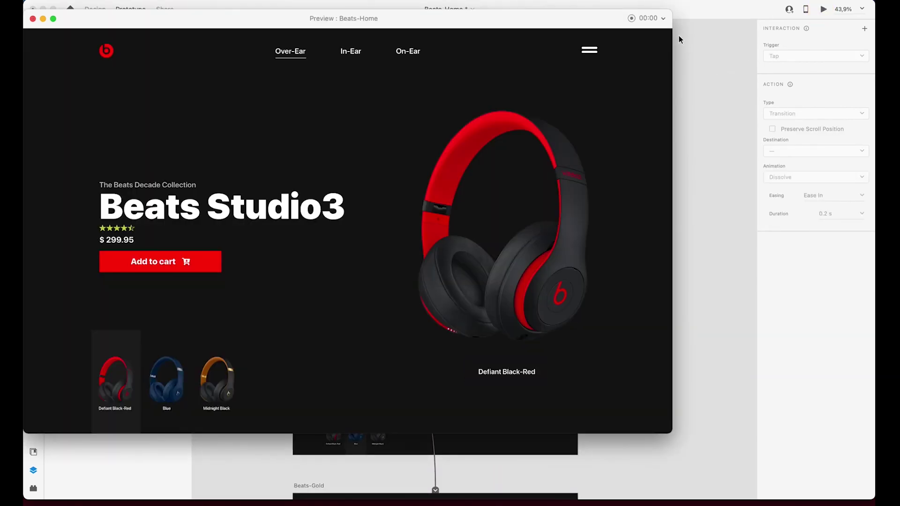
Enlarge the preview window, test switching among the blue, gold and red mini headphones, and close the preview
{"action": "left_click_drag", "start_coordinate": [670, 432], "coordinate": [872, 504]}
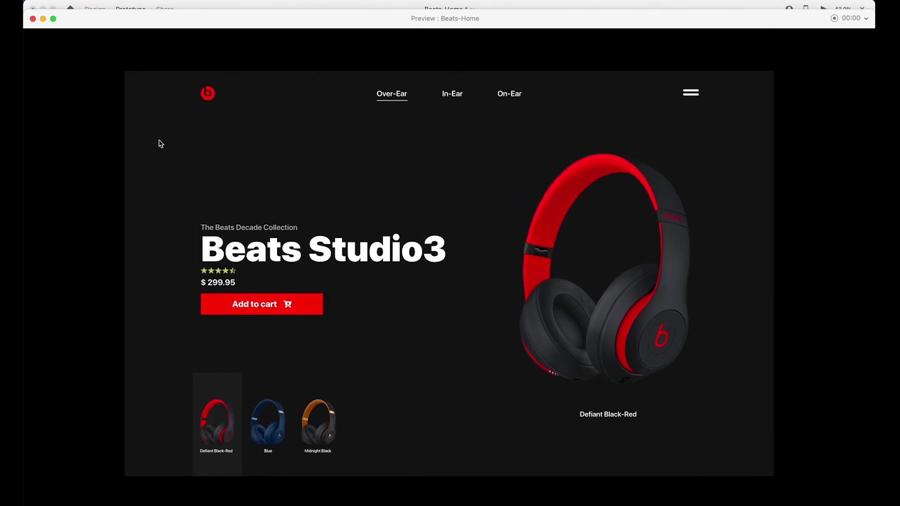
{"action": "left_click_drag", "start_coordinate": [190, 9], "coordinate": [189, 0]}
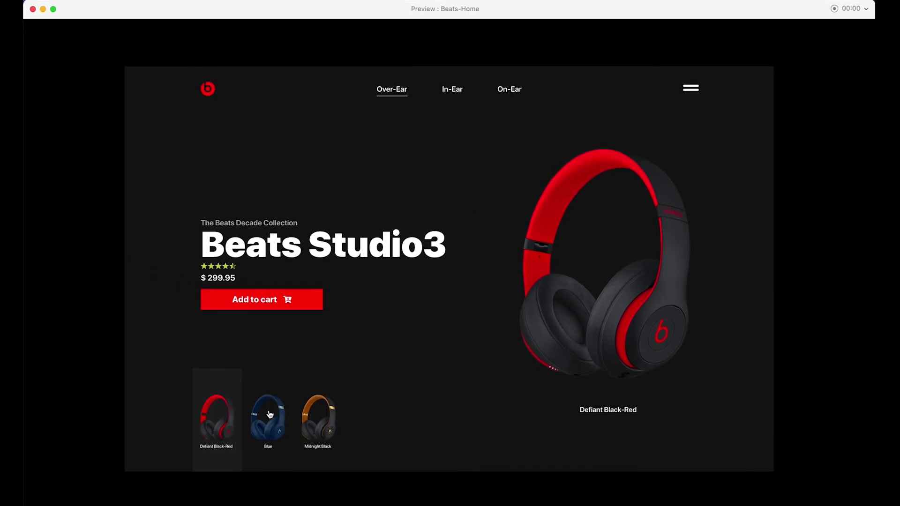
{"action": "left_click", "coordinate": [270, 414]}
{"action": "left_click", "coordinate": [335, 424]}
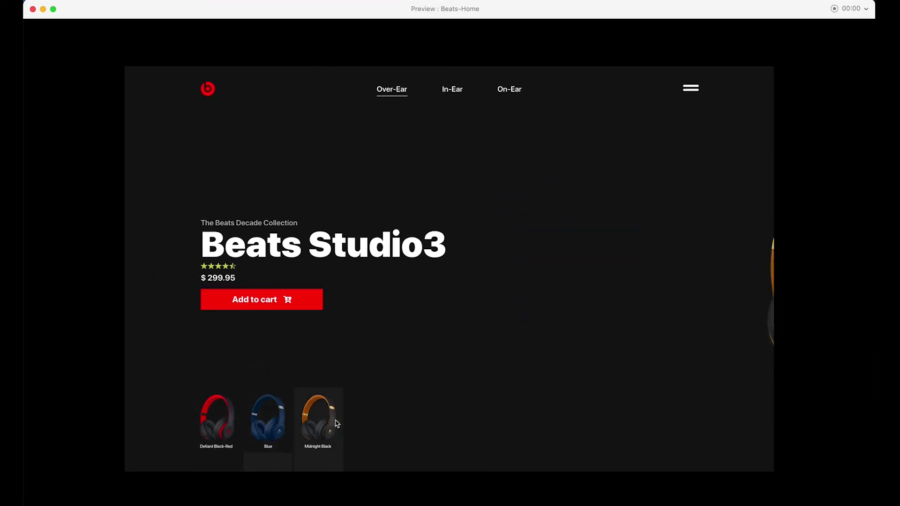
{"action": "left_click", "coordinate": [276, 438]}
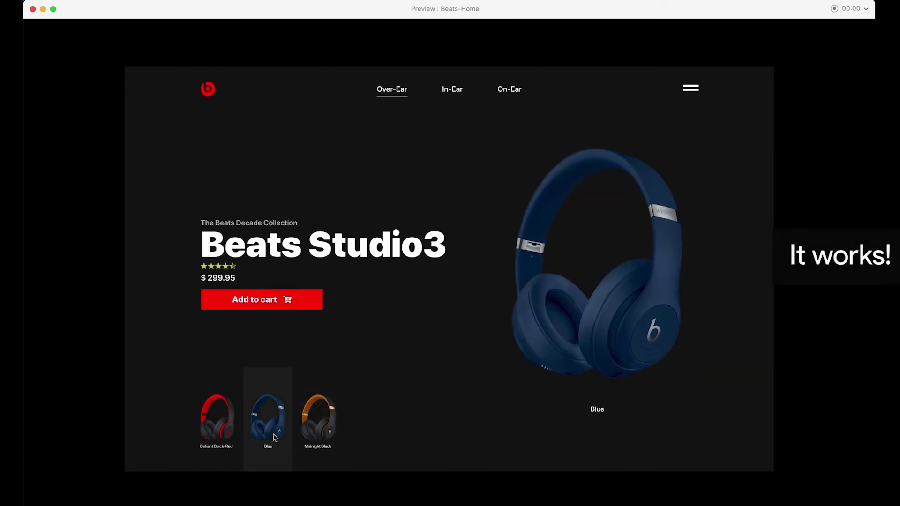
{"action": "left_click", "coordinate": [226, 435]}
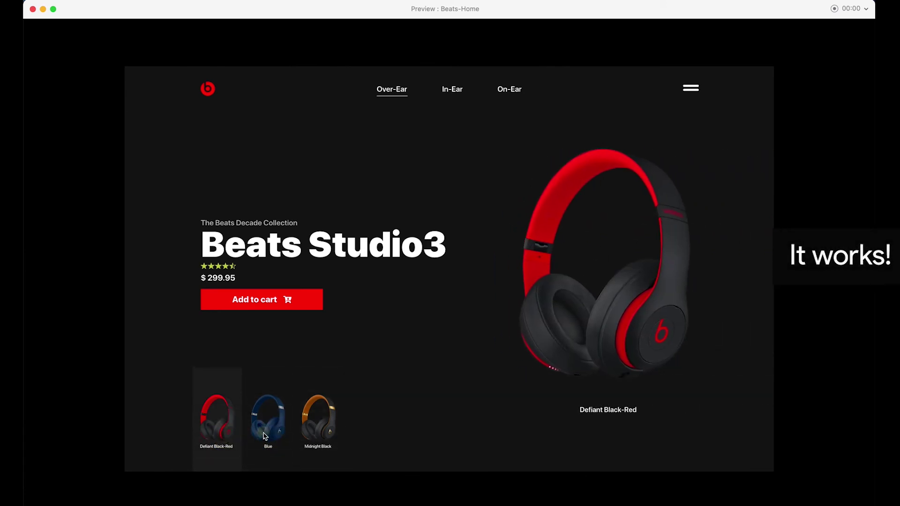
{"action": "left_click", "coordinate": [265, 437]}
{"action": "left_click", "coordinate": [309, 431]}
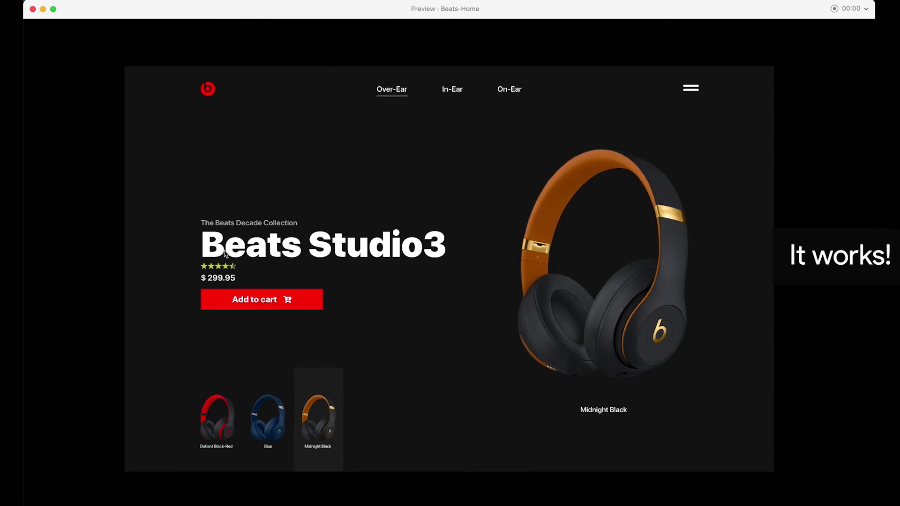
{"action": "left_click", "coordinate": [33, 9]}
Return to Design mode and expand the Beats-Slider group and its Beats-blue subgroup on the Beats-Red artboard
{"action": "left_click", "coordinate": [95, 9]}
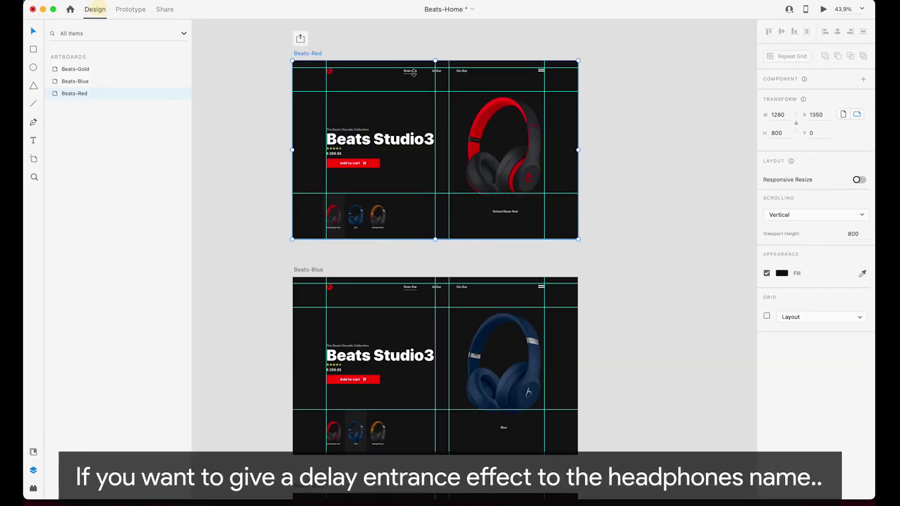
{"action": "scroll", "coordinate": [558, 203], "scroll_direction": "up", "scroll_amount": 5}
{"action": "left_click_drag", "start_coordinate": [607, 205], "coordinate": [556, 203]}
{"action": "left_click", "coordinate": [456, 177]}
{"action": "scroll", "coordinate": [457, 179], "scroll_direction": "down", "scroll_amount": 5}
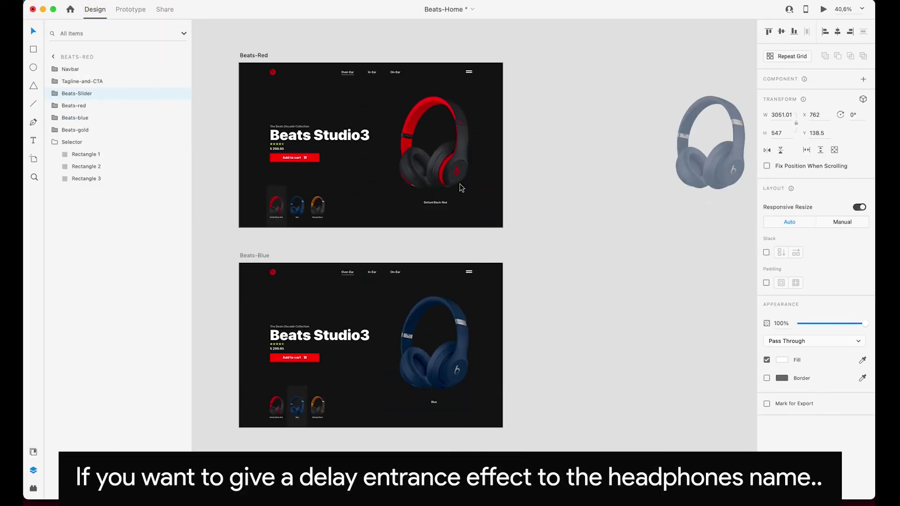
{"action": "scroll", "coordinate": [462, 187], "scroll_direction": "right", "scroll_amount": 2}
{"action": "left_click", "coordinate": [56, 93]}
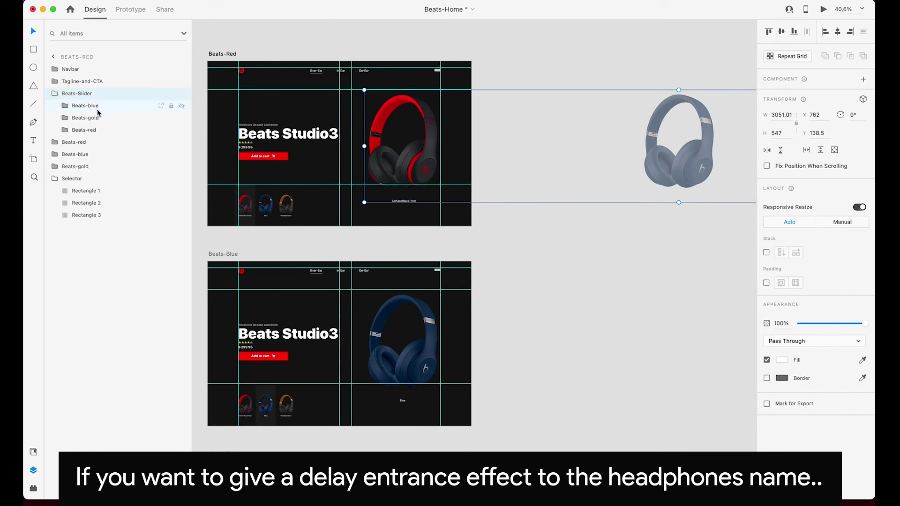
{"action": "left_click", "coordinate": [89, 109]}
{"action": "left_click", "coordinate": [65, 106]}
{"action": "left_click", "coordinate": [94, 128]}
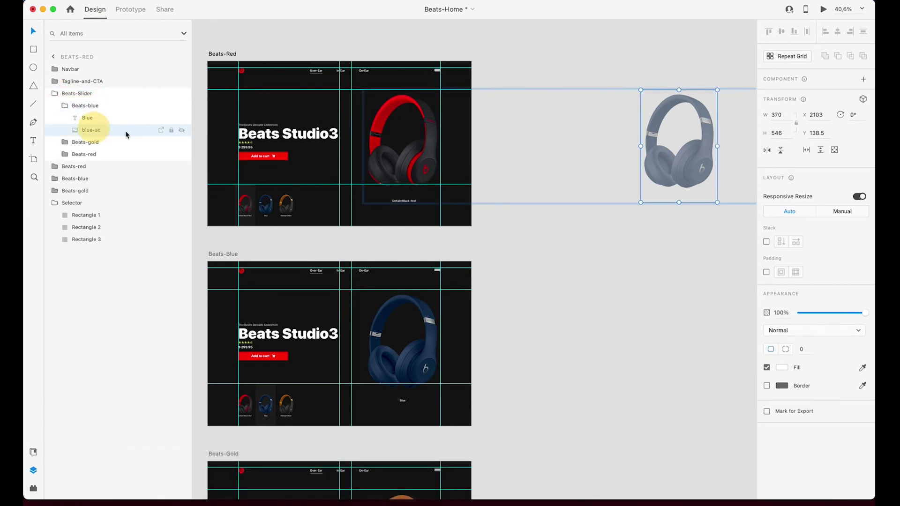
Shift the Blue and Midnight Black name texts of the Beats-Red artboard's slider horizontally, right out of their headphones pictures
{"action": "scroll", "coordinate": [544, 263], "scroll_direction": "up", "scroll_amount": 10}
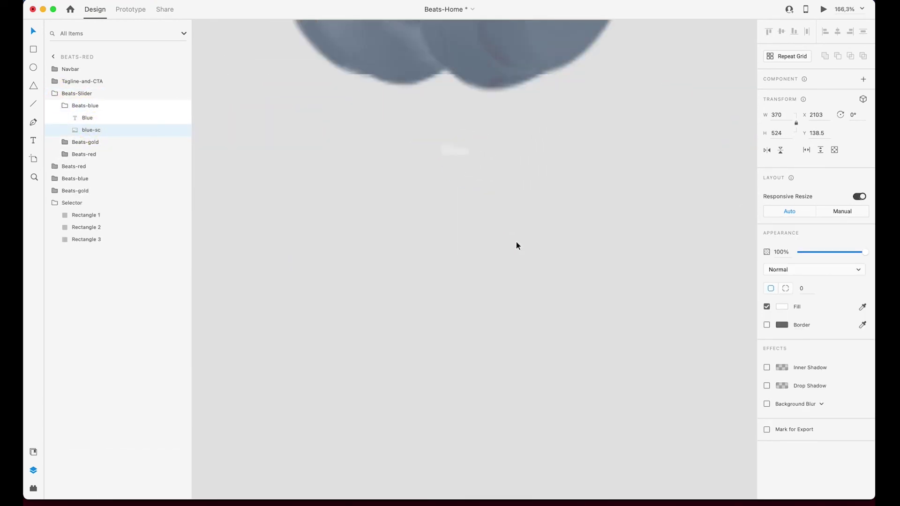
{"action": "left_click", "coordinate": [458, 153]}
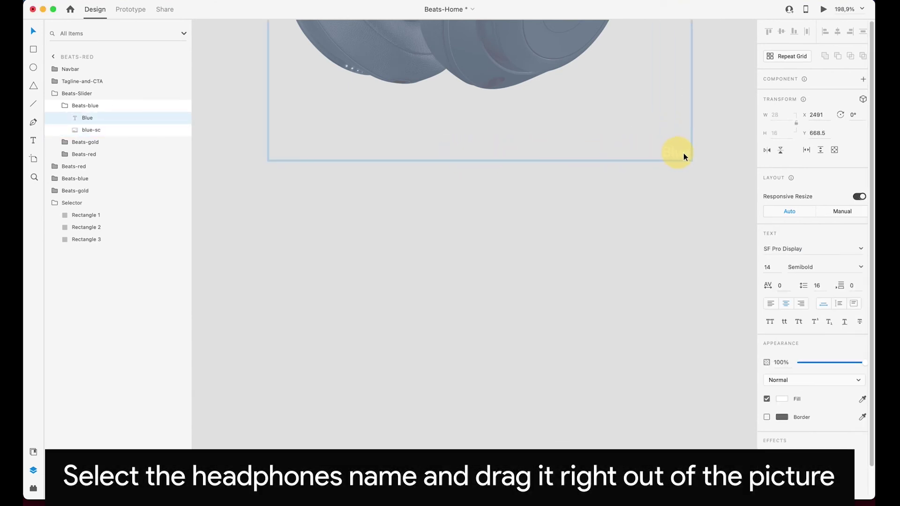
{"action": "scroll", "coordinate": [715, 184], "scroll_direction": "down", "scroll_amount": 8}
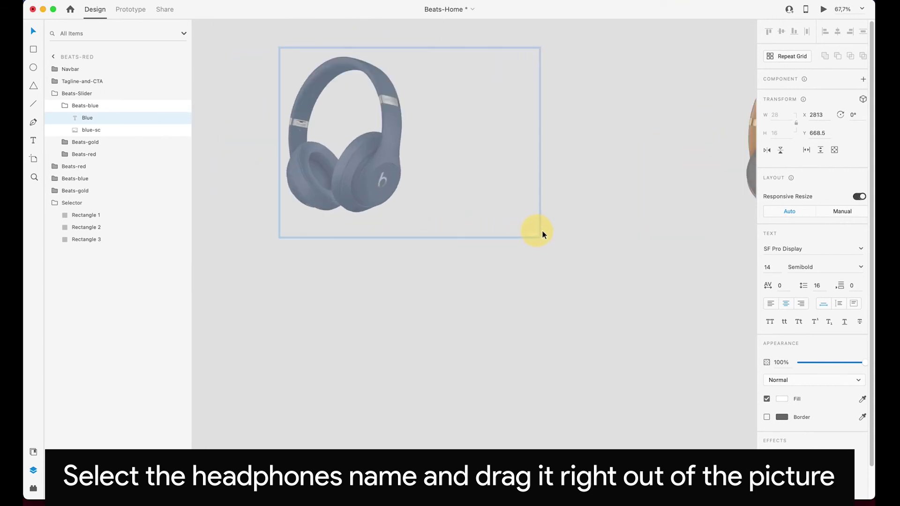
{"action": "left_click_drag", "start_coordinate": [544, 234], "coordinate": [630, 235]}
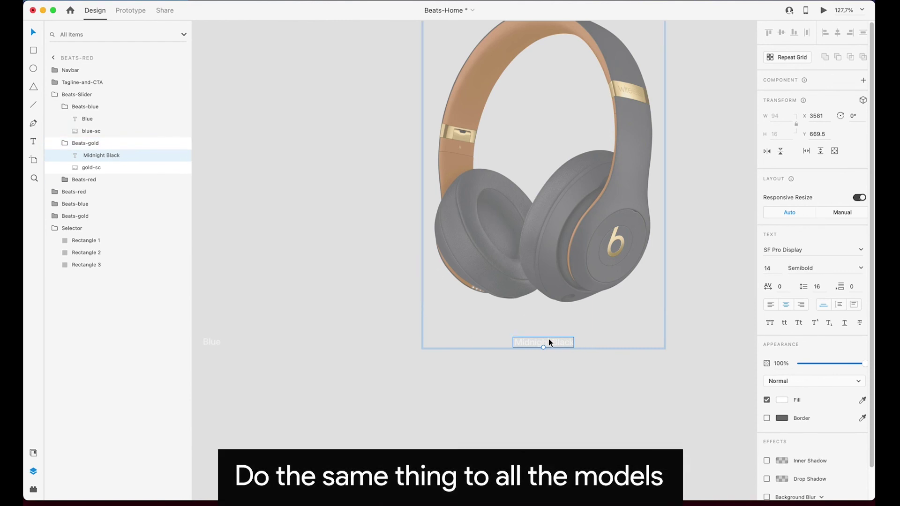
{"action": "mouse_move", "coordinate": [679, 343]}
{"action": "left_mouse_down"}
{"action": "mouse_move", "coordinate": [853, 338]}
{"action": "mouse_move", "coordinate": [668, 338]}
{"action": "left_mouse_up"}
In the Beats-Blue artboard's Beats-Slider group, shift the Defiant Black-Red name right, out of its headphones picture
{"action": "scroll", "coordinate": [617, 341], "scroll_direction": "down", "scroll_amount": 10}
{"action": "scroll", "coordinate": [426, 363], "scroll_direction": "down", "scroll_amount": 5}
{"action": "left_click_drag", "start_coordinate": [403, 374], "coordinate": [550, 221]}
{"action": "scroll", "coordinate": [410, 262], "scroll_direction": "up", "scroll_amount": 5}
{"action": "left_click", "coordinate": [313, 276]}
{"action": "scroll", "coordinate": [555, 316], "scroll_direction": "up", "scroll_amount": 8}
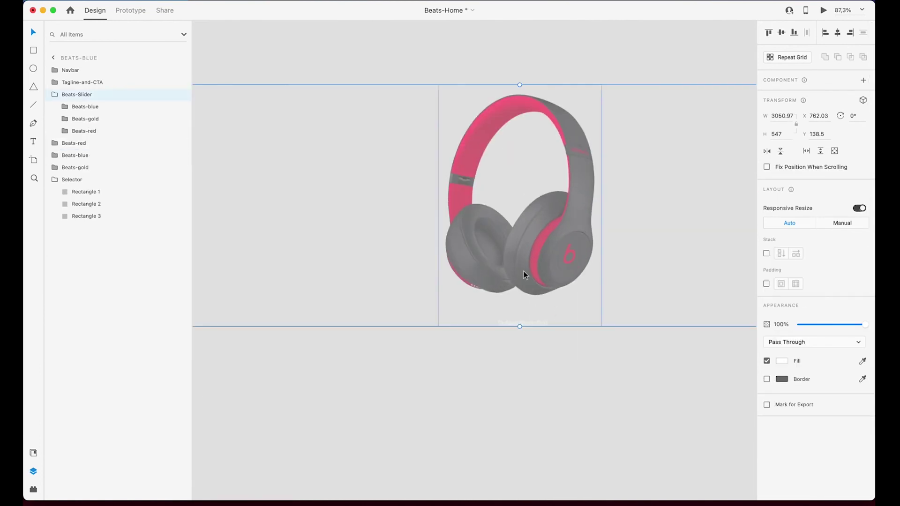
{"action": "double_click", "coordinate": [537, 323]}
{"action": "double_click", "coordinate": [536, 323]}
{"action": "left_click_drag", "start_coordinate": [536, 323], "coordinate": [866, 312]}
In the Beats-Blue artboard's slider, shift the Midnight Black name right, out of the gold headphones picture
{"action": "scroll", "coordinate": [660, 340], "scroll_direction": "down", "scroll_amount": 5}
{"action": "left_click_drag", "start_coordinate": [660, 340], "coordinate": [380, 333]}
{"action": "scroll", "coordinate": [503, 323], "scroll_direction": "up", "scroll_amount": 8}
{"action": "double_click", "coordinate": [477, 321]}
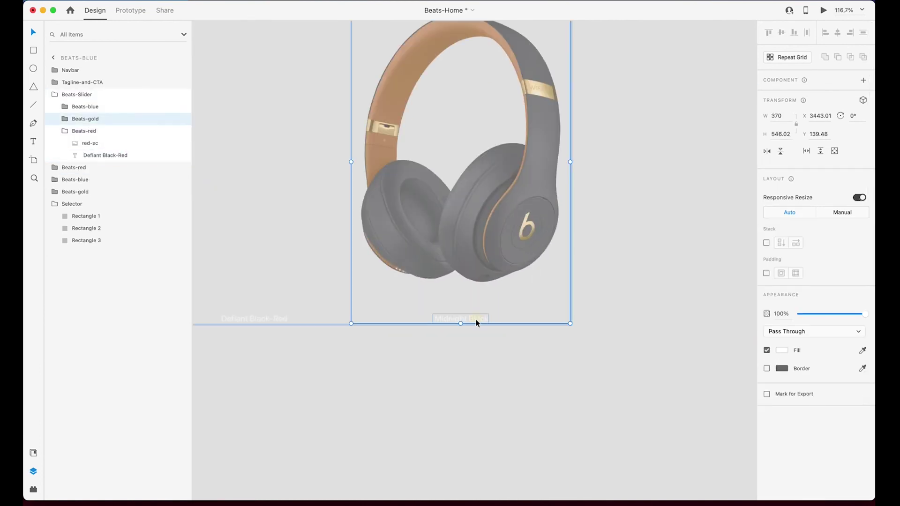
{"action": "double_click", "coordinate": [477, 322]}
{"action": "left_click_drag", "start_coordinate": [476, 322], "coordinate": [852, 313]}
In the Beats-Gold artboard's Beats-Slider group, shift the Defiant Black-Red name right, out of its headphones picture
{"action": "scroll", "coordinate": [520, 380], "scroll_direction": "down", "scroll_amount": 8}
{"action": "left_click_drag", "start_coordinate": [485, 403], "coordinate": [628, 205]}
{"action": "scroll", "coordinate": [399, 289], "scroll_direction": "up", "scroll_amount": 8}
{"action": "left_click", "coordinate": [379, 290]}
{"action": "scroll", "coordinate": [512, 324], "scroll_direction": "up", "scroll_amount": 6}
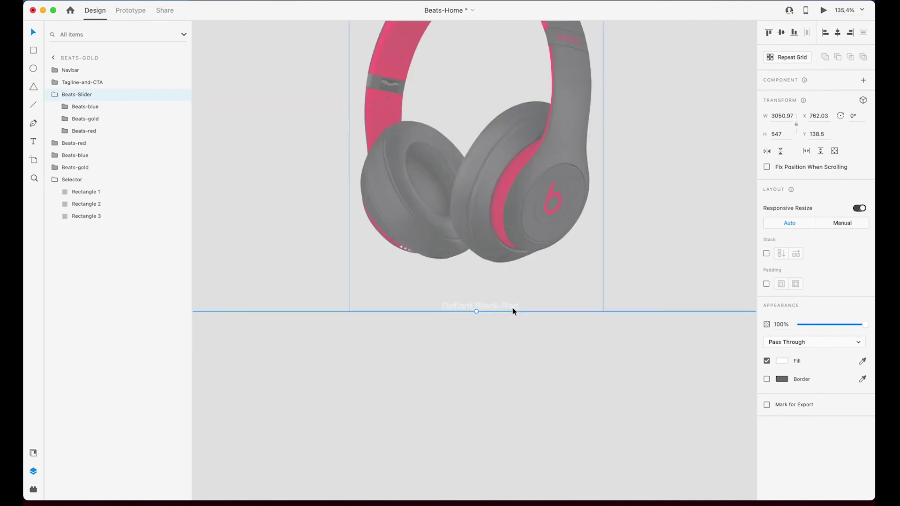
{"action": "double_click", "coordinate": [492, 308]}
{"action": "double_click", "coordinate": [492, 308]}
{"action": "left_click_drag", "start_coordinate": [493, 308], "coordinate": [860, 312]}
In the Beats-Gold artboard's slider, shift the Blue name right, out of its headphones picture, and deselect it
{"action": "scroll", "coordinate": [624, 342], "scroll_direction": "down", "scroll_amount": 6}
{"action": "scroll", "coordinate": [480, 333], "scroll_direction": "up", "scroll_amount": 8}
{"action": "double_click", "coordinate": [410, 302]}
{"action": "double_click", "coordinate": [411, 302]}
{"action": "left_click_drag", "start_coordinate": [411, 302], "coordinate": [872, 296]}
{"action": "scroll", "coordinate": [563, 374], "scroll_direction": "down", "scroll_amount": 8}
{"action": "left_click", "coordinate": [563, 374]}
Preview the prototype from Beats-Red in an enlarged window and test the delayed name entrance with the blue, gold and red mini headphones
{"action": "scroll", "coordinate": [357, 233], "scroll_direction": "up", "scroll_amount": 4}
{"action": "left_click", "coordinate": [347, 200]}
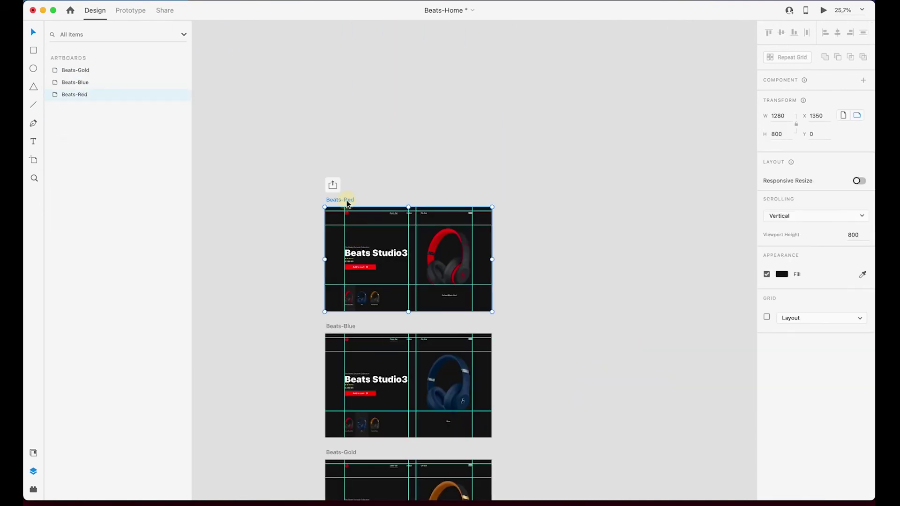
{"action": "left_click", "coordinate": [823, 9]}
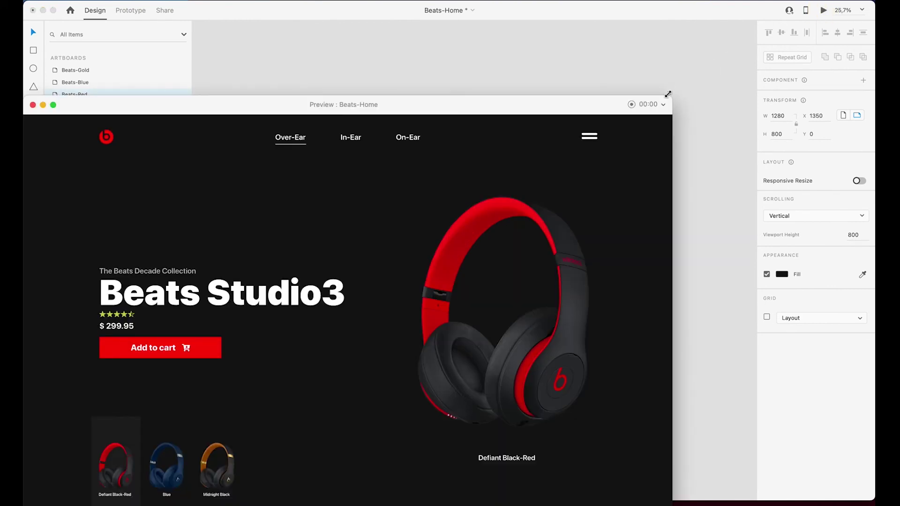
{"action": "left_click_drag", "start_coordinate": [668, 95], "coordinate": [829, 1]}
{"action": "left_click", "coordinate": [282, 423]}
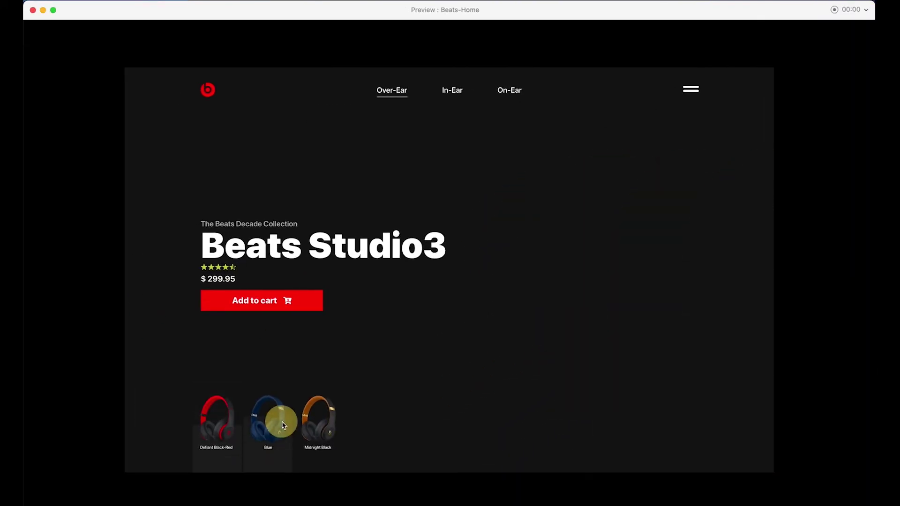
{"action": "left_click", "coordinate": [319, 425]}
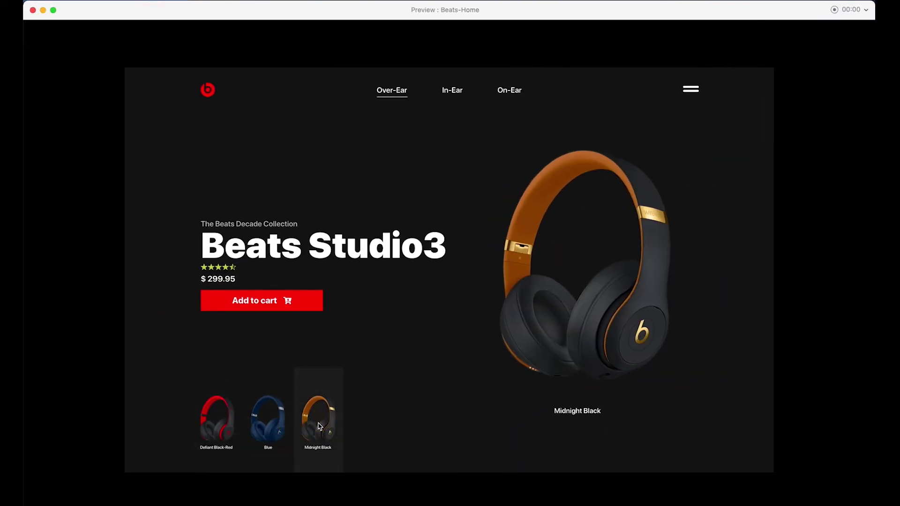
{"action": "left_click", "coordinate": [271, 437]}
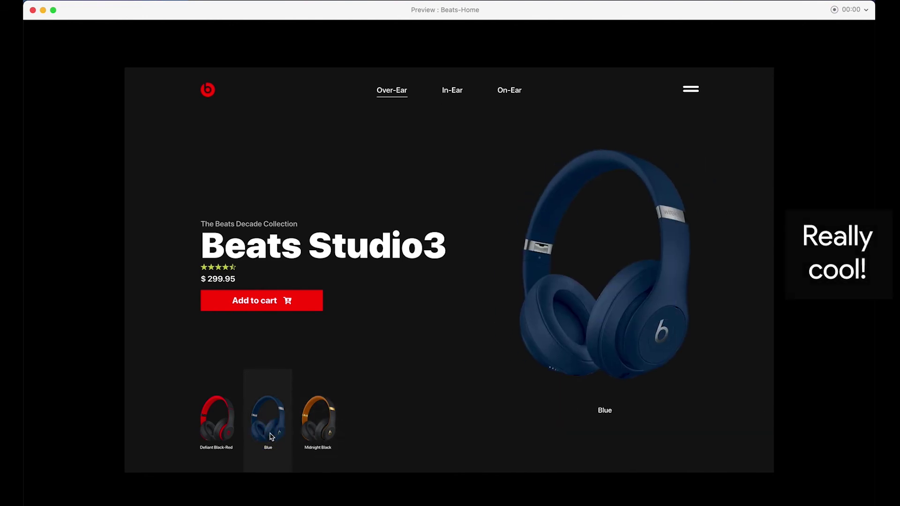
{"action": "left_click", "coordinate": [215, 431]}
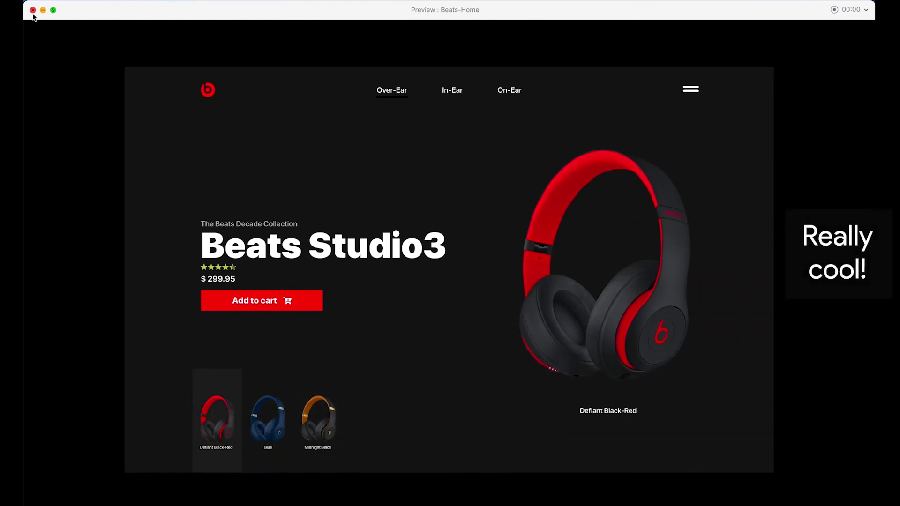